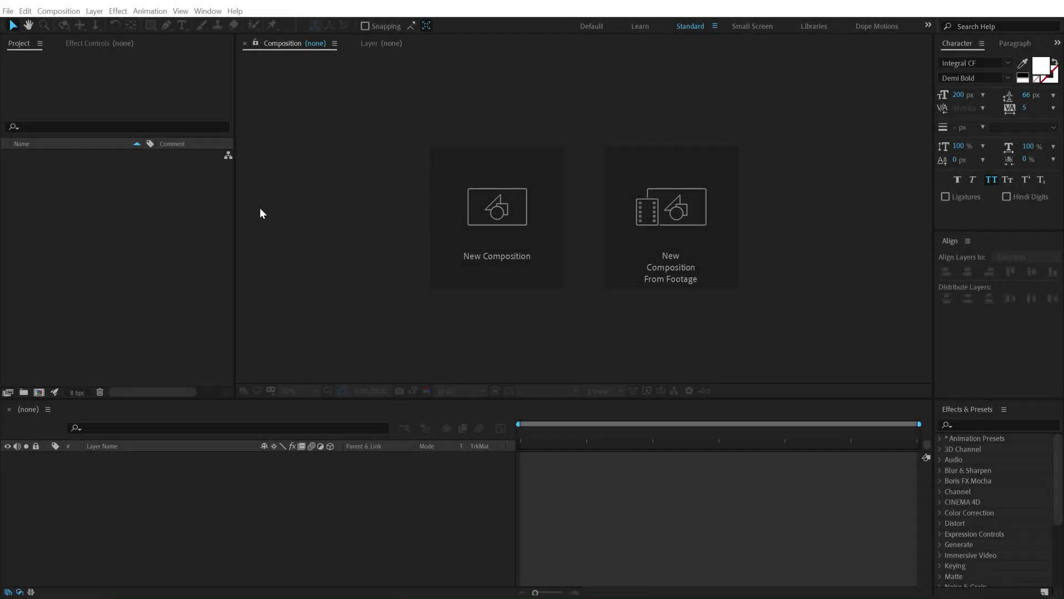
# Create a new 1920×1080 composition named Render.
pyautogui.click(39, 392)
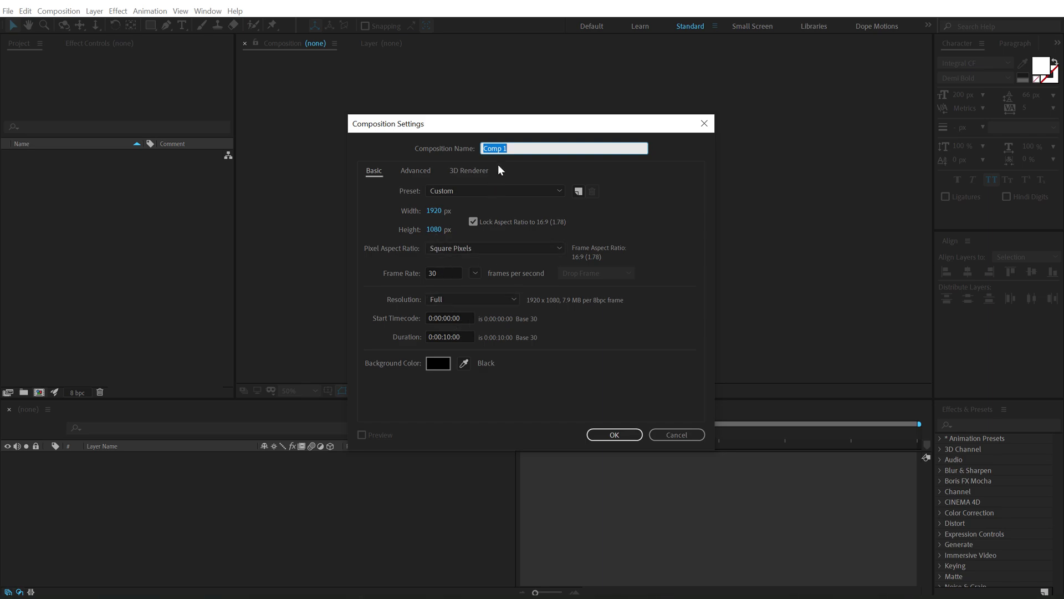
pyautogui.doubleClick(519, 145)
pyautogui.write('Render')
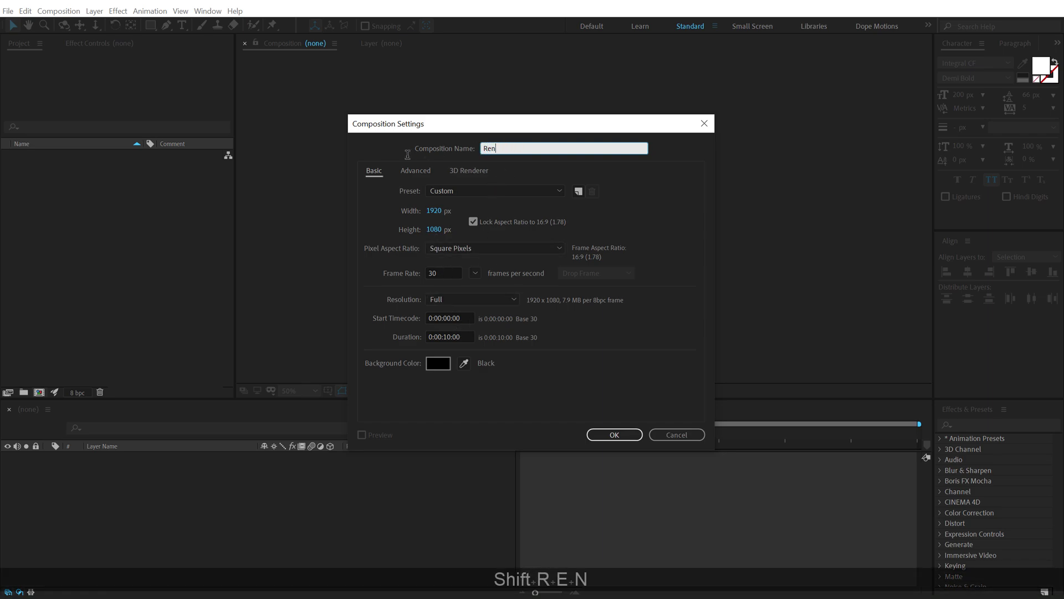
pyautogui.click(614, 435)
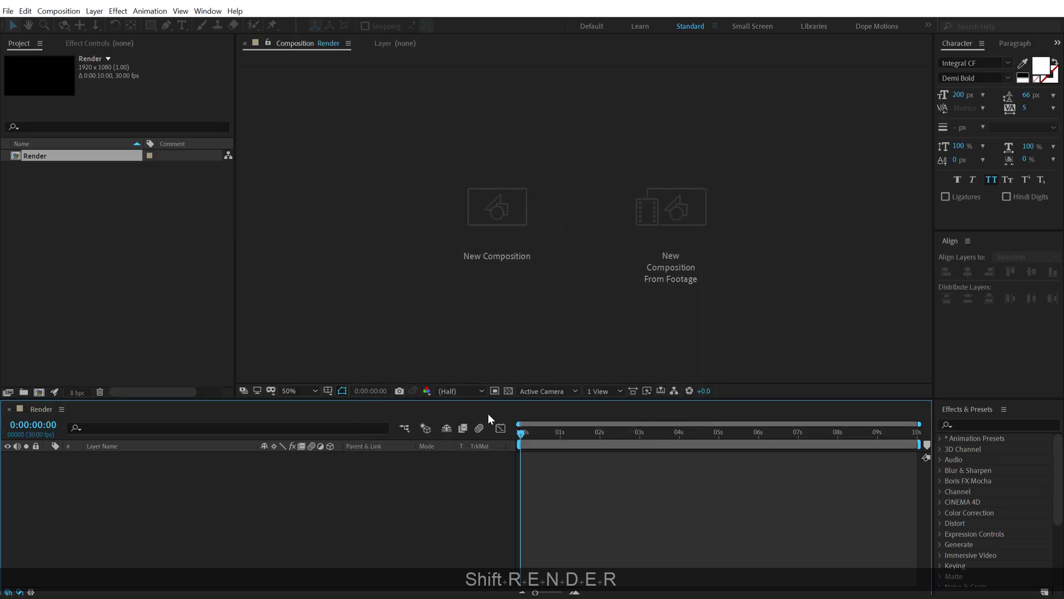
# Add a dark purple full-frame solid layer named BG.
pyautogui.hotkey('ctrl', 'y')
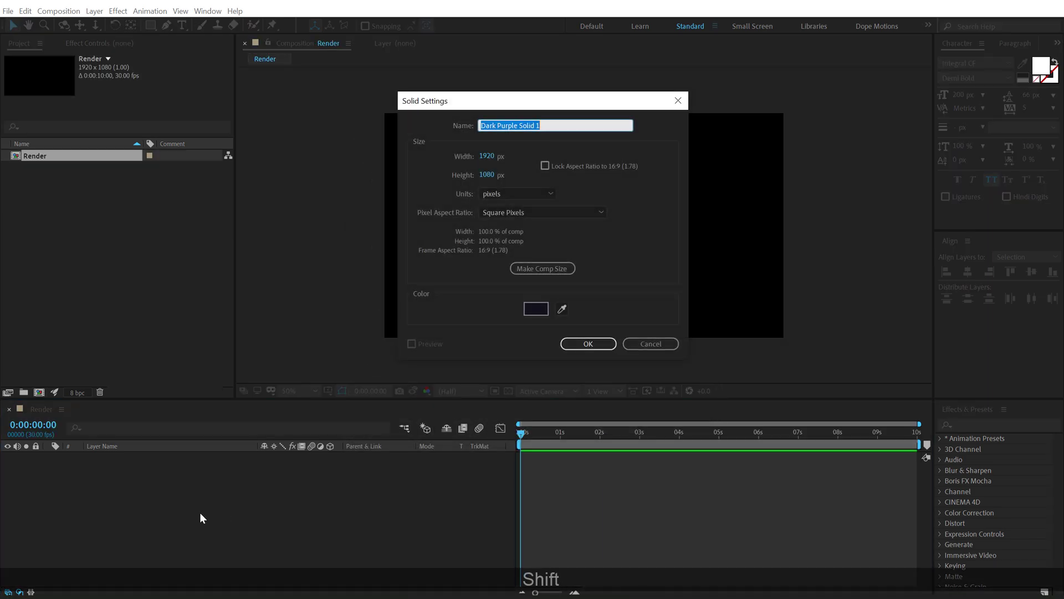
pyautogui.write('BG')
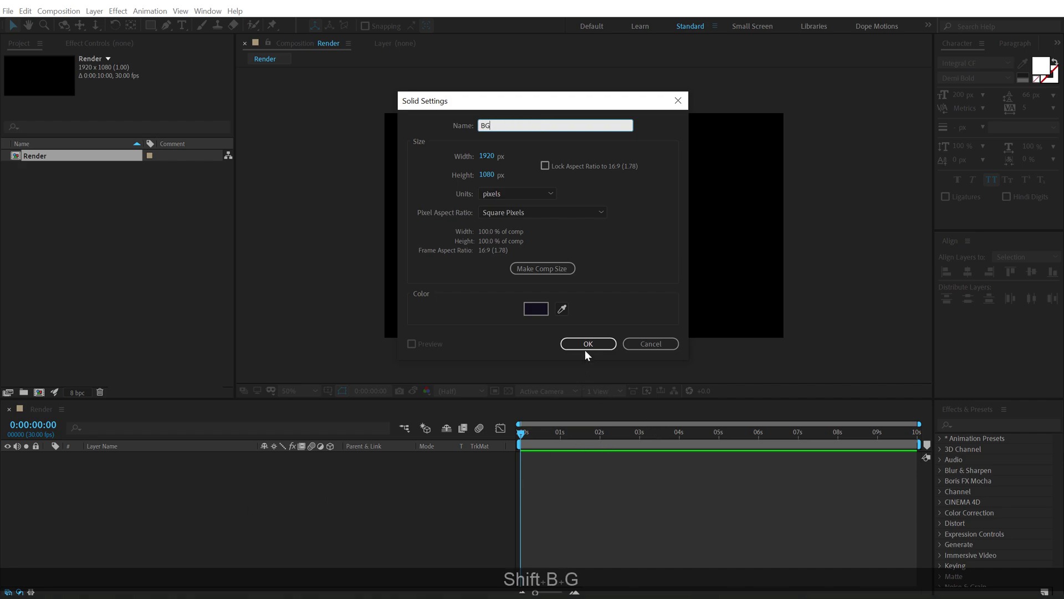
pyautogui.click(585, 351)
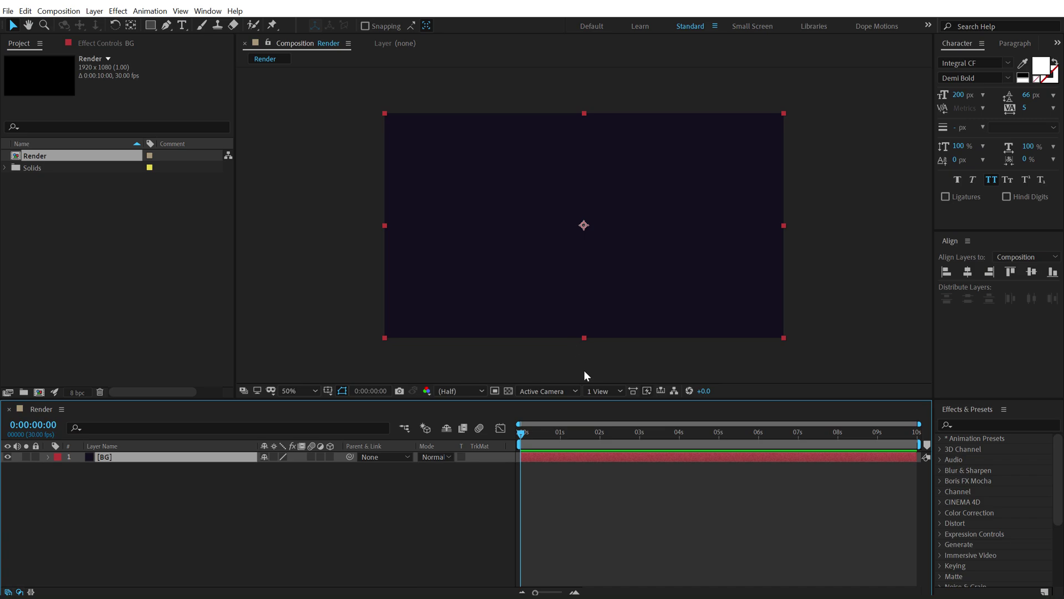
# Apply the 4-Color Gradient effect to the BG layer.
pyautogui.click(965, 425)
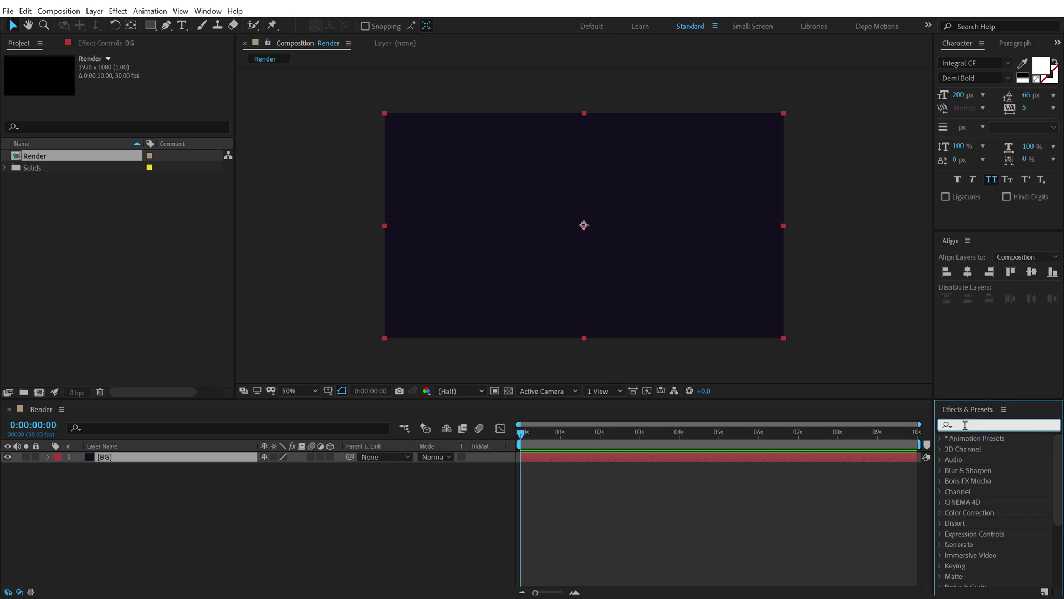
pyautogui.write('4')
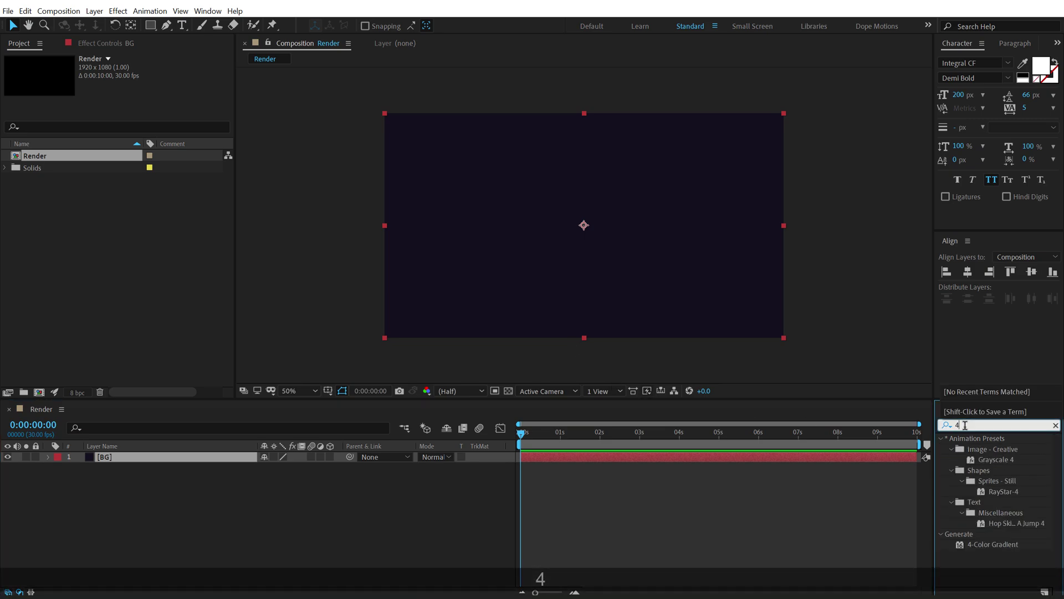
pyautogui.write(' c')
pyautogui.press('BackSpace')
pyautogui.press('BackSpace')
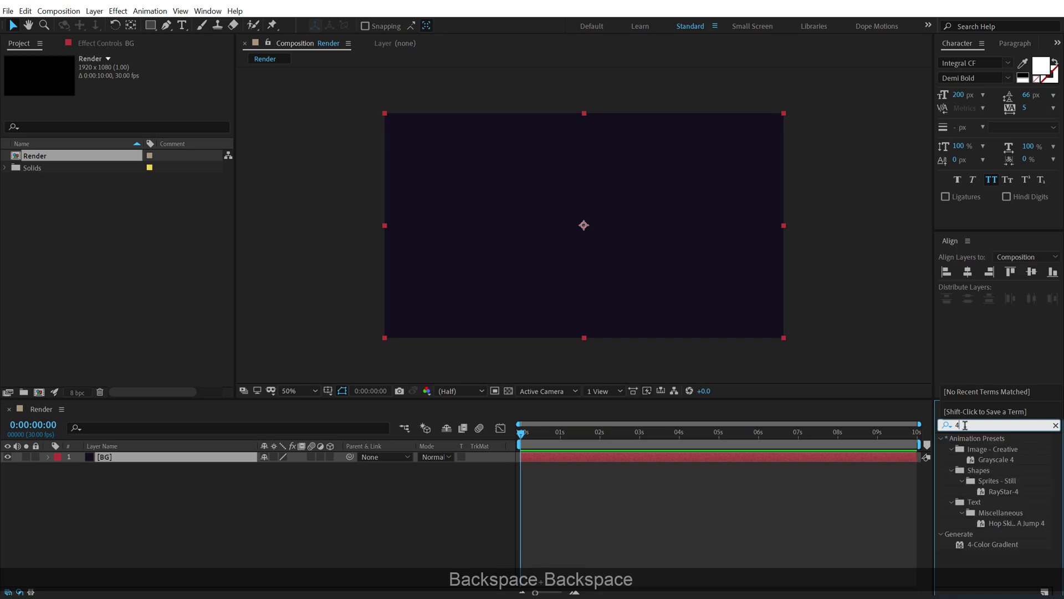
pyautogui.doubleClick(977, 544)
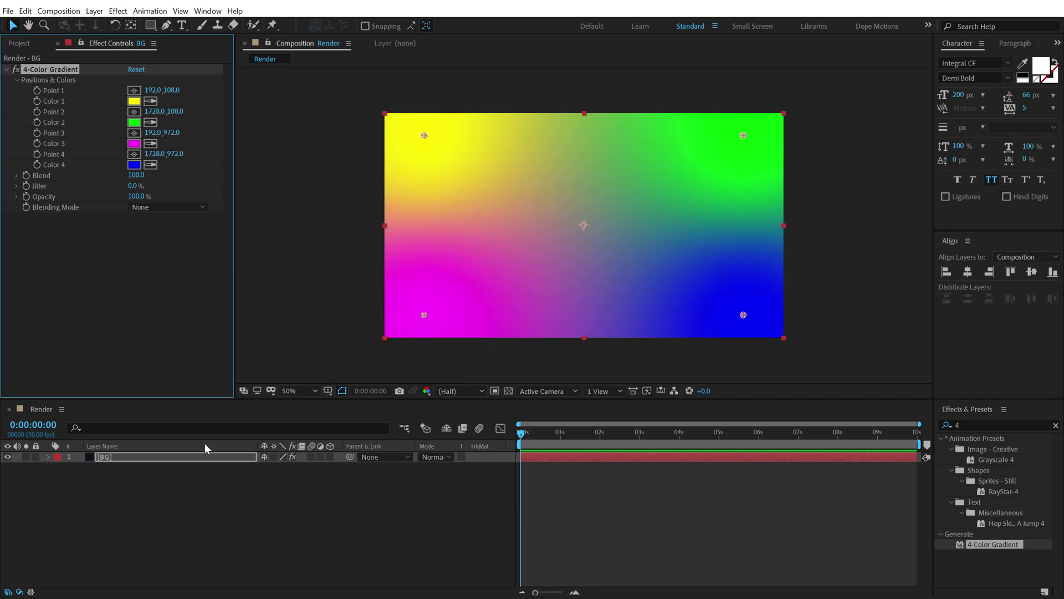
# Set gradient Color 1 to pink FF0061.
pyautogui.click(41, 598)
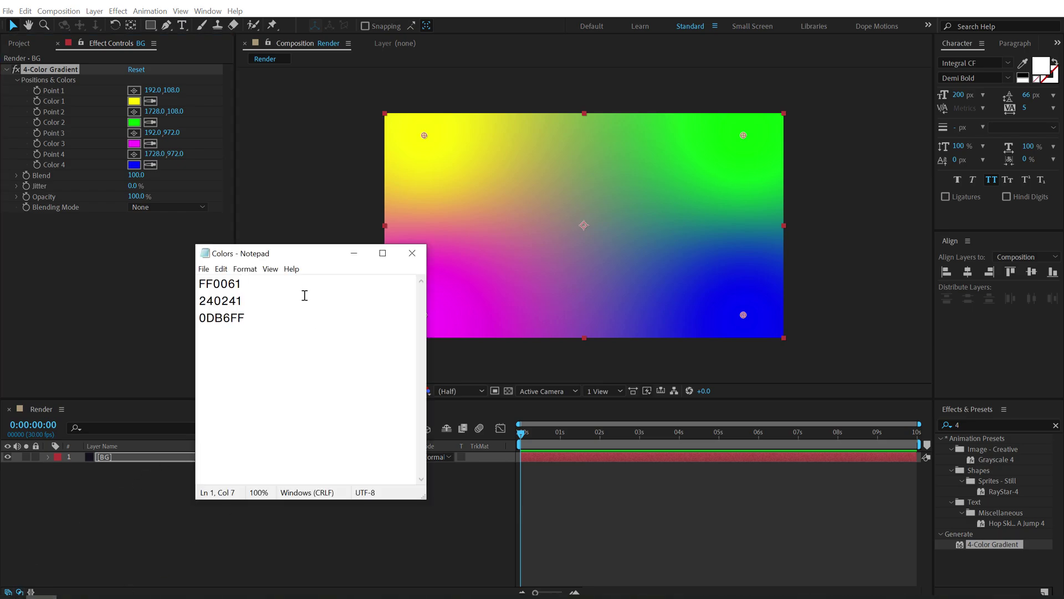
pyautogui.doubleClick(235, 281)
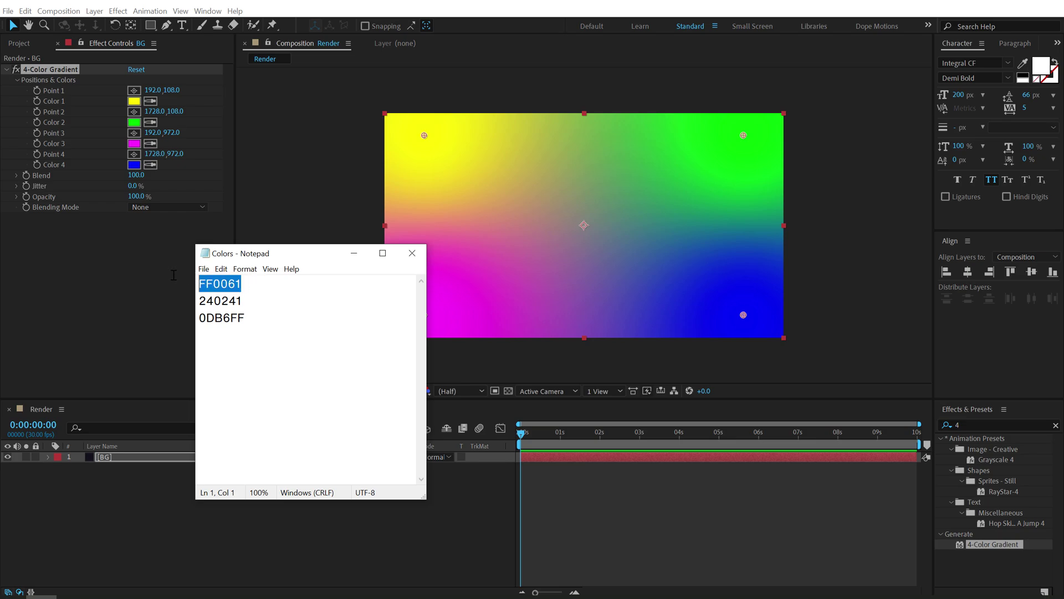
pyautogui.hotkey('ctrl', 'c')
pyautogui.click(134, 101)
pyautogui.hotkey('ctrl', 'v')
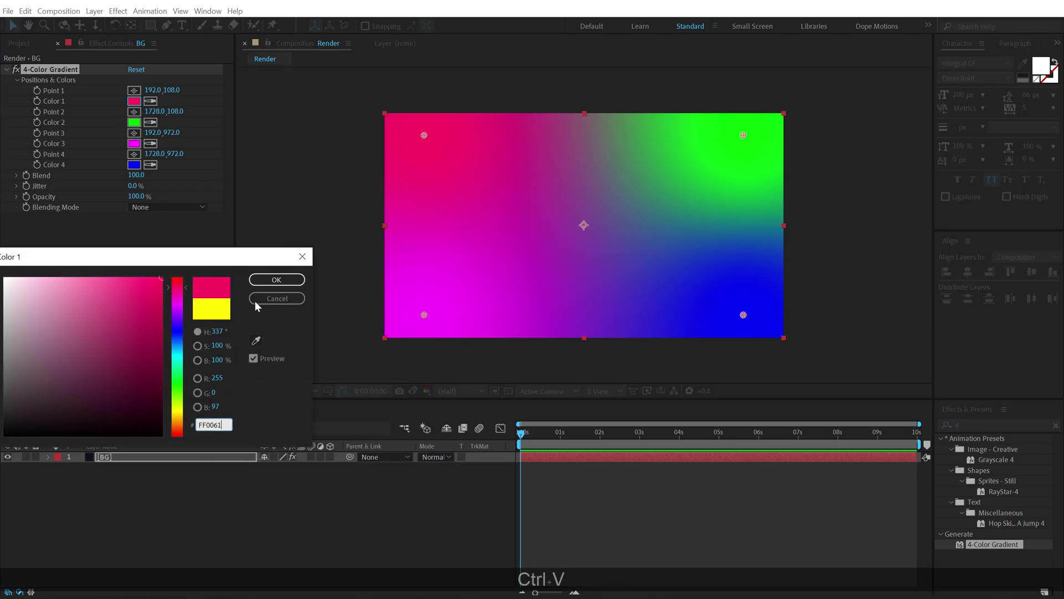
pyautogui.click(274, 280)
# Set gradient Colors 2 and 3 to dark purple 240241.
pyautogui.click(41, 597)
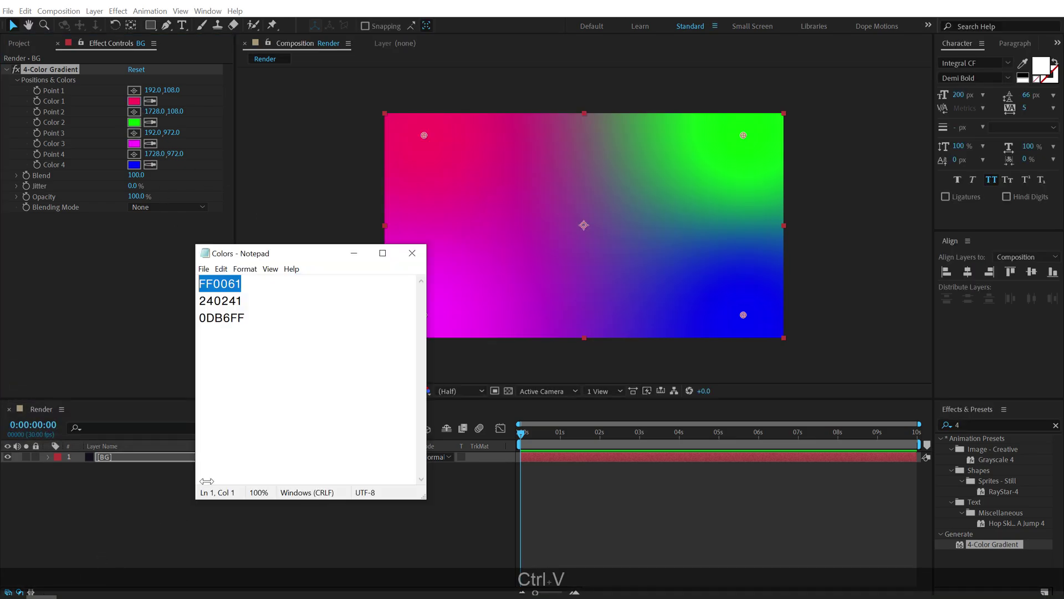
pyautogui.doubleClick(255, 300)
pyautogui.hotkey('ctrl', 'c')
pyautogui.click(137, 122)
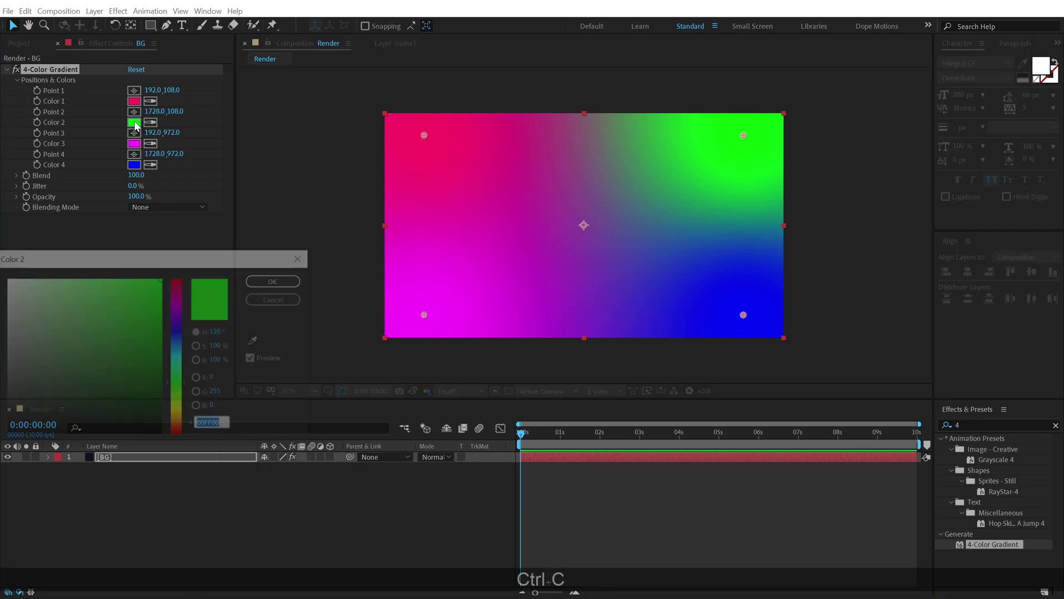
pyautogui.hotkey('ctrl', 'v')
pyautogui.click(275, 280)
pyautogui.click(150, 143)
pyautogui.click(134, 121)
# Set gradient Color 4 to light blue 0DB6FF.
pyautogui.hotkey('alt', 'Tab')
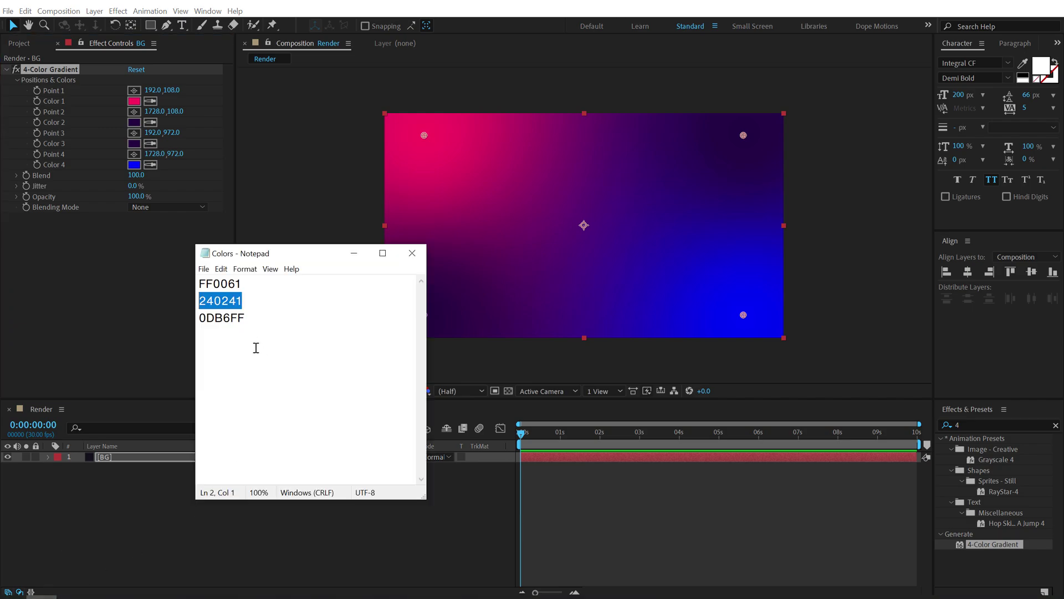
pyautogui.moveTo(245, 317); pyautogui.dragTo(198, 318)
pyautogui.hotkey('ctrl', 'c')
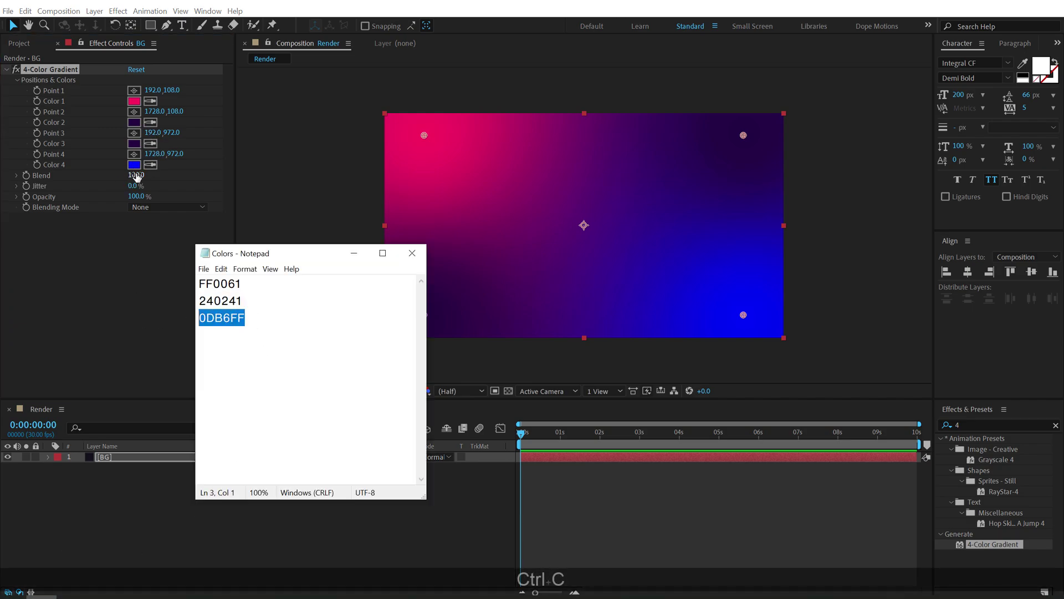
pyautogui.click(134, 165)
pyautogui.hotkey('ctrl', 'v')
pyautogui.click(275, 280)
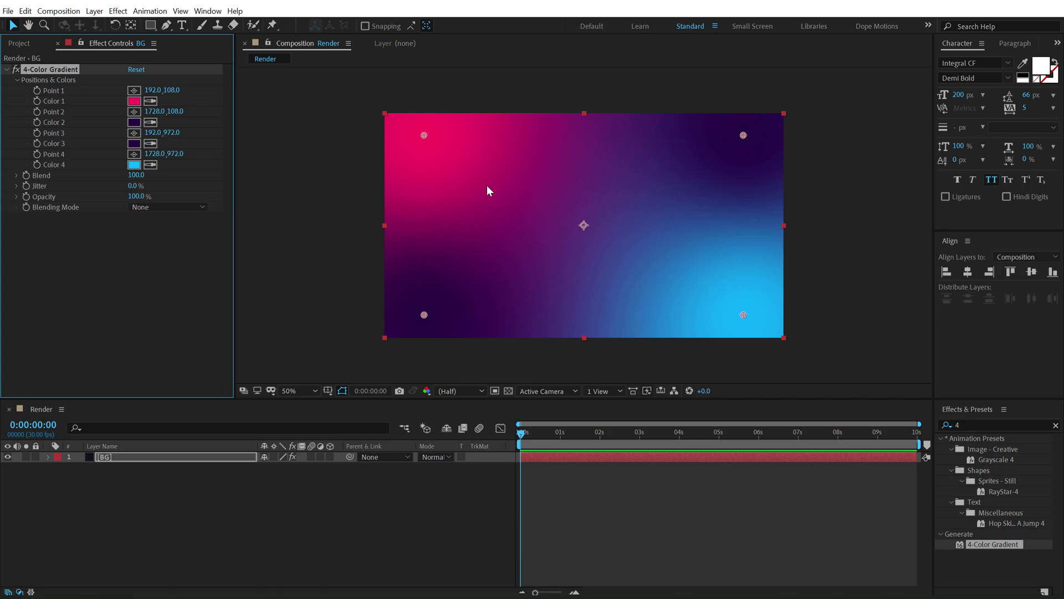
# Reposition gradient Points 1–3 and set starting position keyframes on Points 1 and 4.
pyautogui.moveTo(424, 136)
pyautogui.mouseDown()
pyautogui.moveTo(601, 181)
pyautogui.moveTo(580, 218)
pyautogui.moveTo(440, 145)
pyautogui.mouseUp()
pyautogui.moveTo(425, 314); pyautogui.dragTo(588, 227)
pyautogui.moveTo(743, 140); pyautogui.dragTo(732, 157)
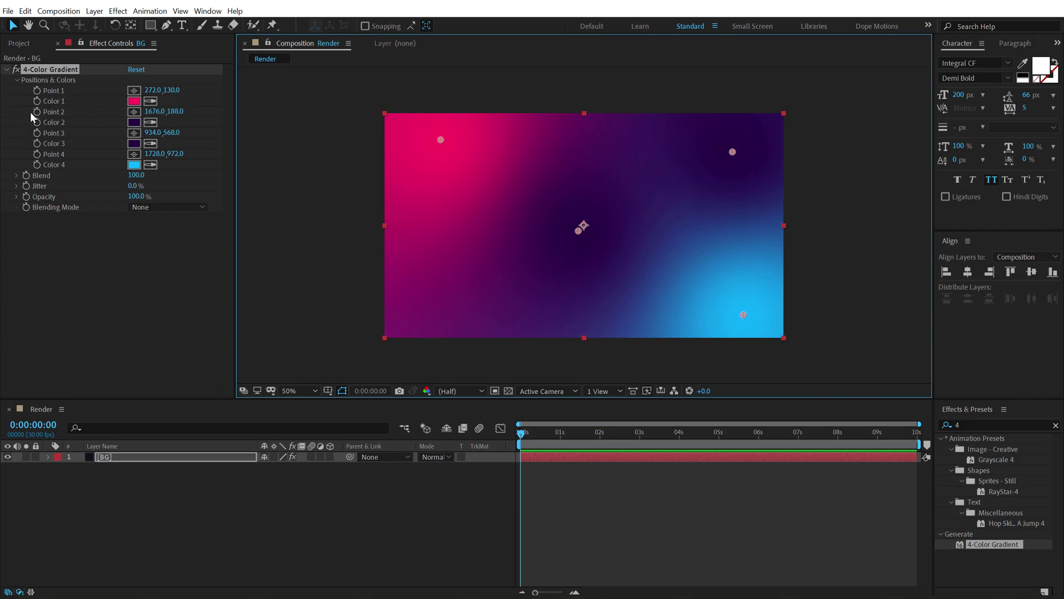
pyautogui.click(35, 90)
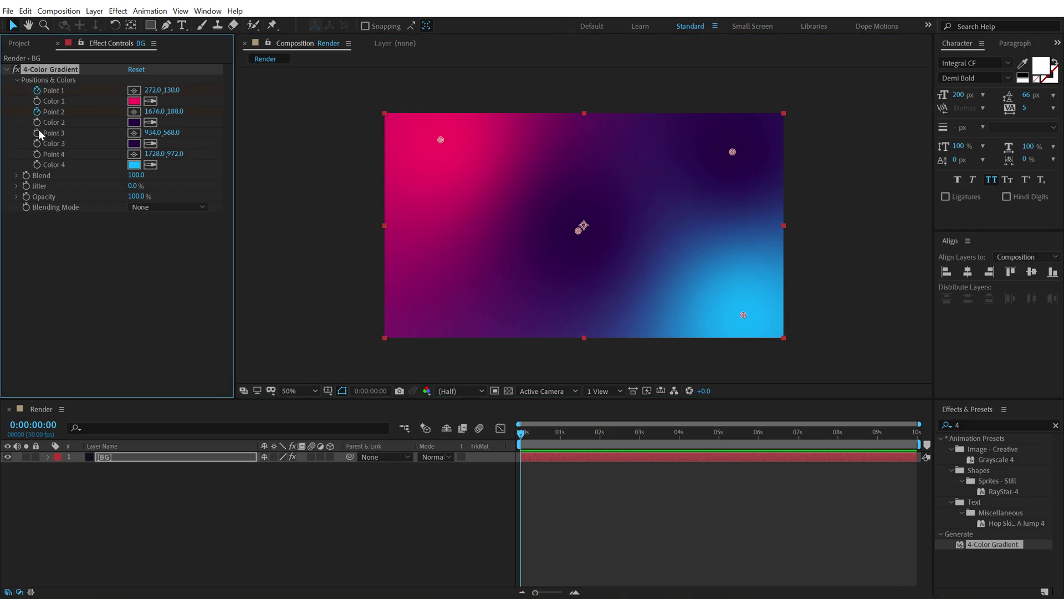
pyautogui.click(37, 154)
# At the comp's end, move all four gradient points to new positions and preview.
pyautogui.moveTo(578, 438); pyautogui.dragTo(761, 438)
pyautogui.press('End')
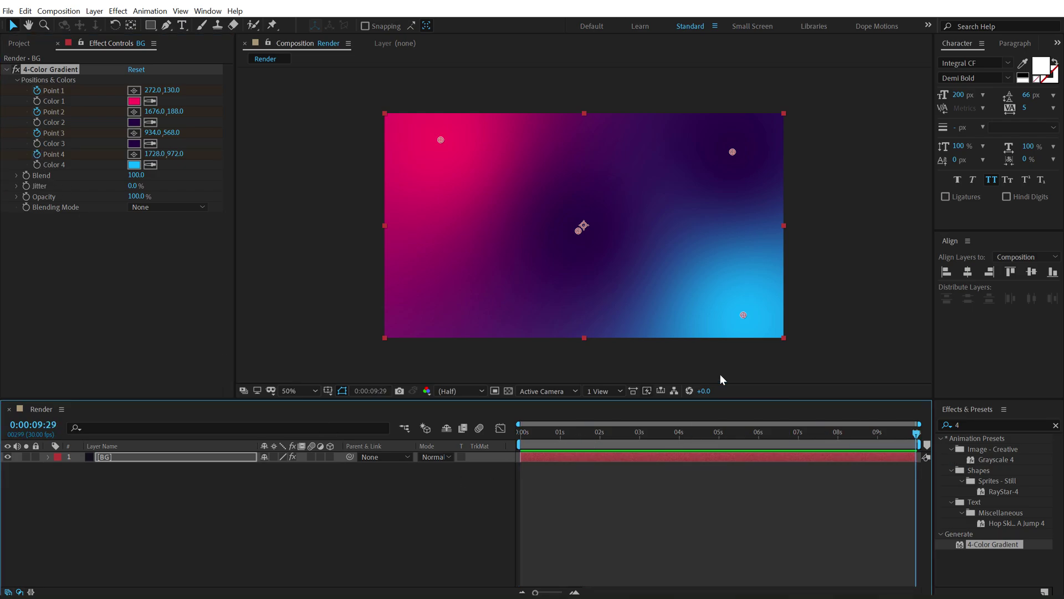
pyautogui.moveTo(577, 231); pyautogui.dragTo(471, 292)
pyautogui.moveTo(440, 142); pyautogui.dragTo(589, 222)
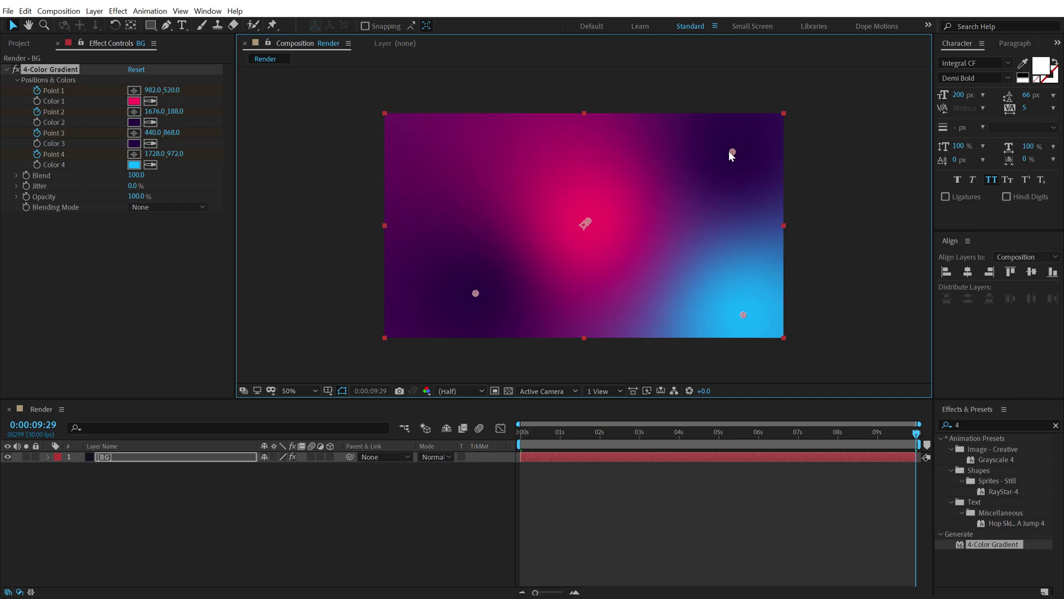
pyautogui.moveTo(730, 151); pyautogui.dragTo(508, 142)
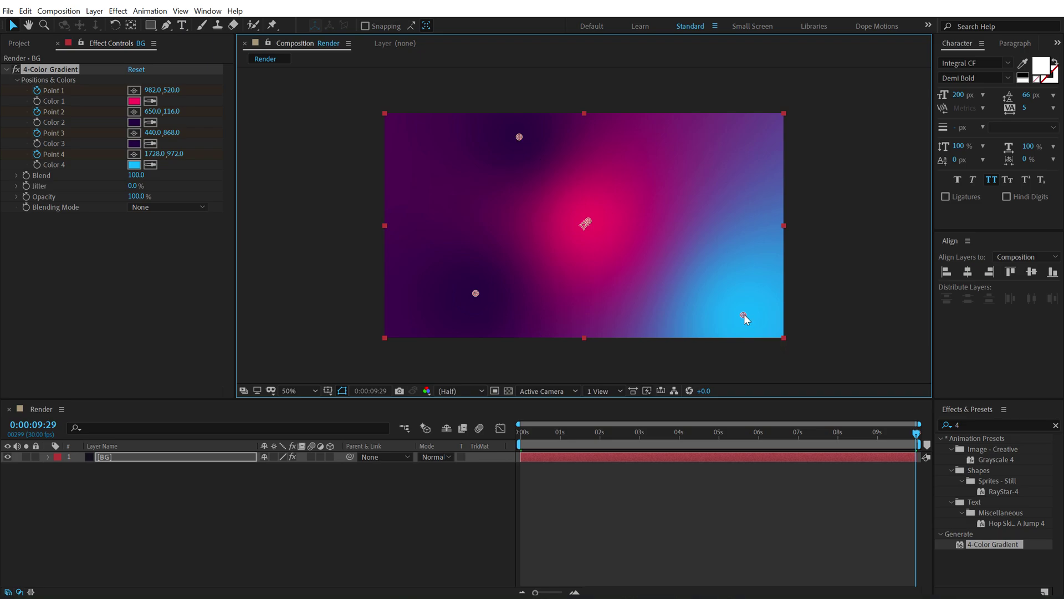
pyautogui.moveTo(743, 314); pyautogui.dragTo(746, 149)
pyautogui.click(578, 509)
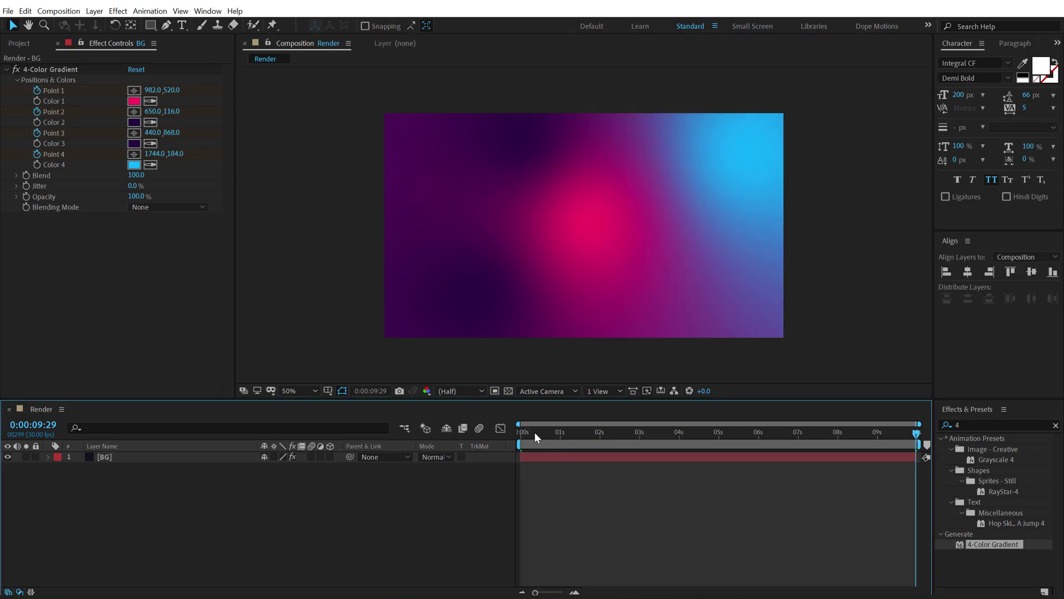
pyautogui.moveTo(534, 431); pyautogui.dragTo(441, 444)
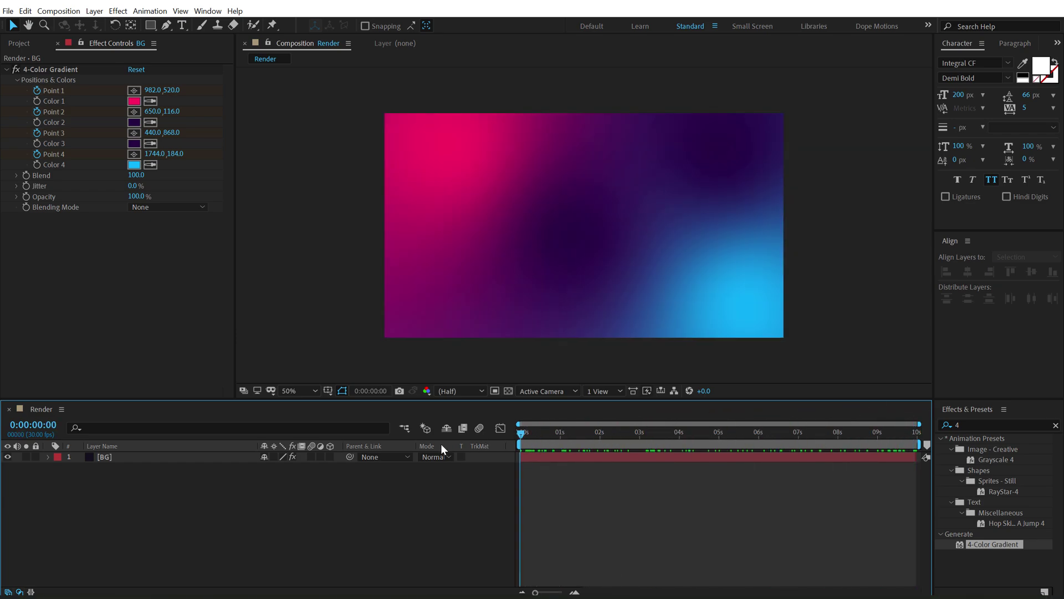
# Add a new adjustment layer above BG and rename it Movements.
pyautogui.rightClick(146, 483)
pyautogui.moveTo(249, 361)
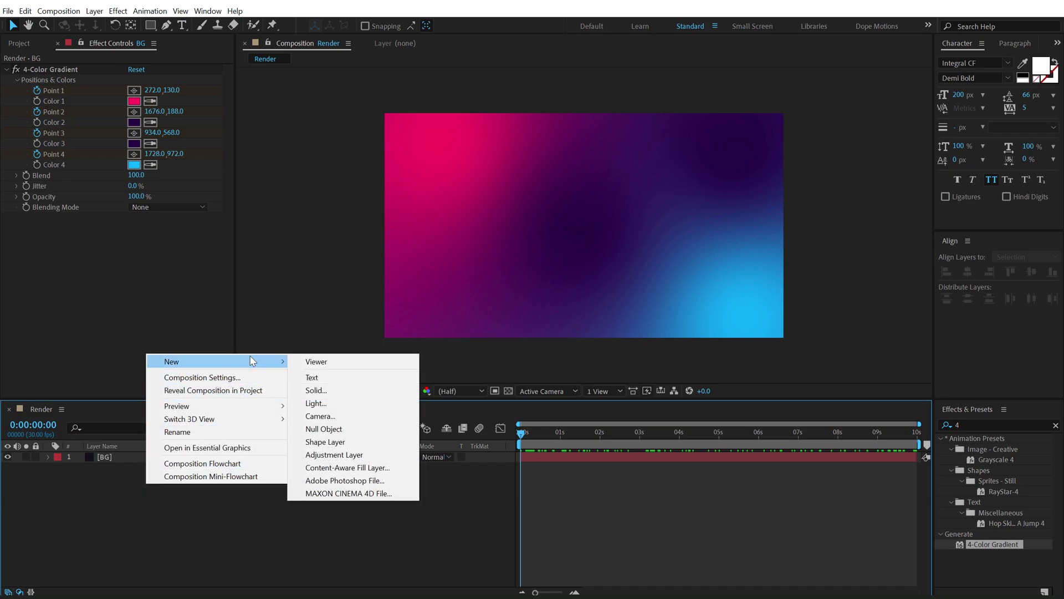
pyautogui.click(368, 455)
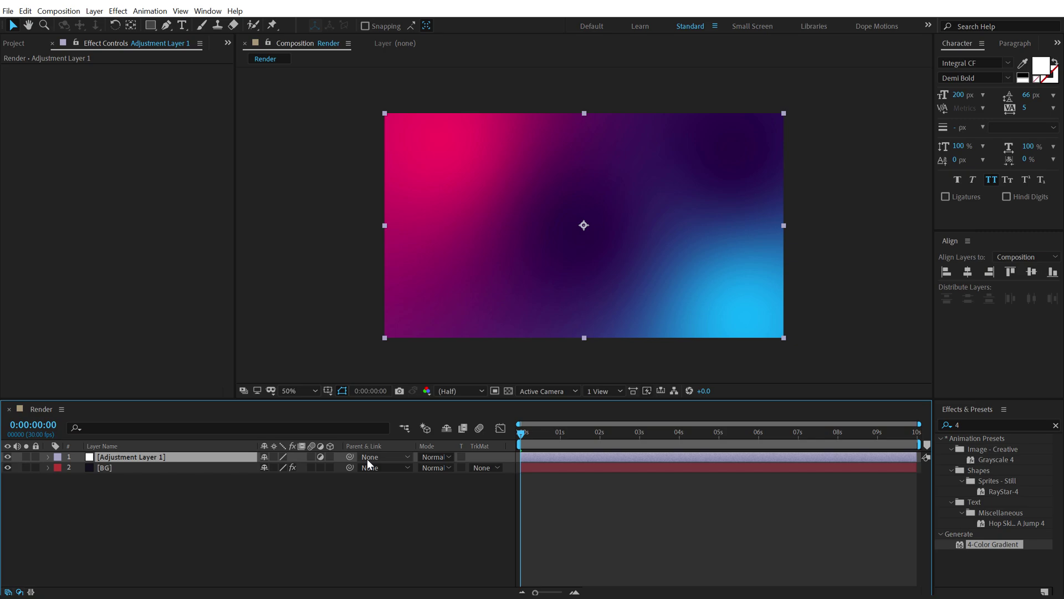
pyautogui.press('Return')
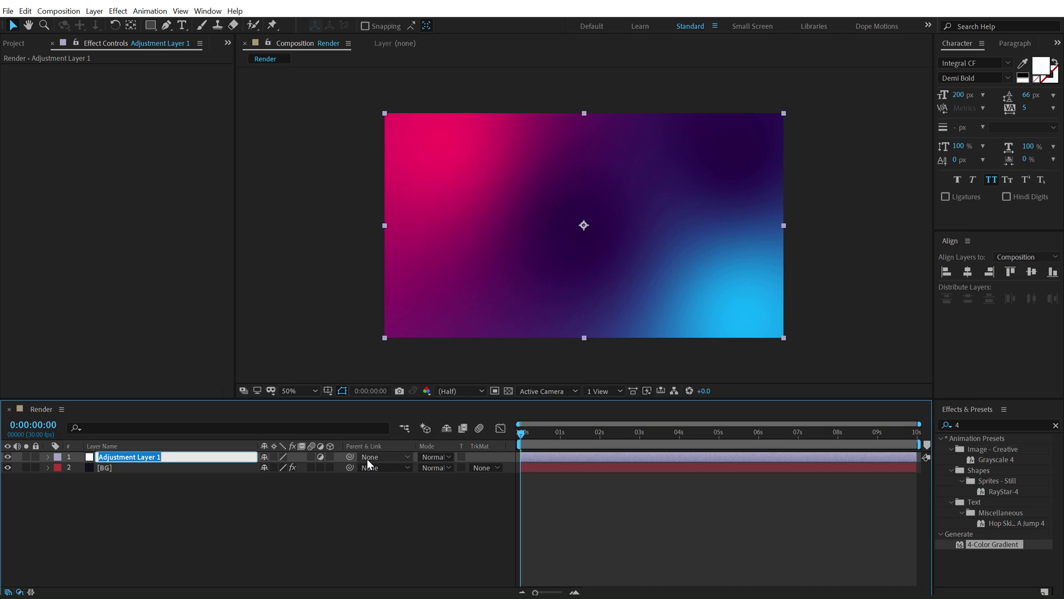
pyautogui.write('Movement')
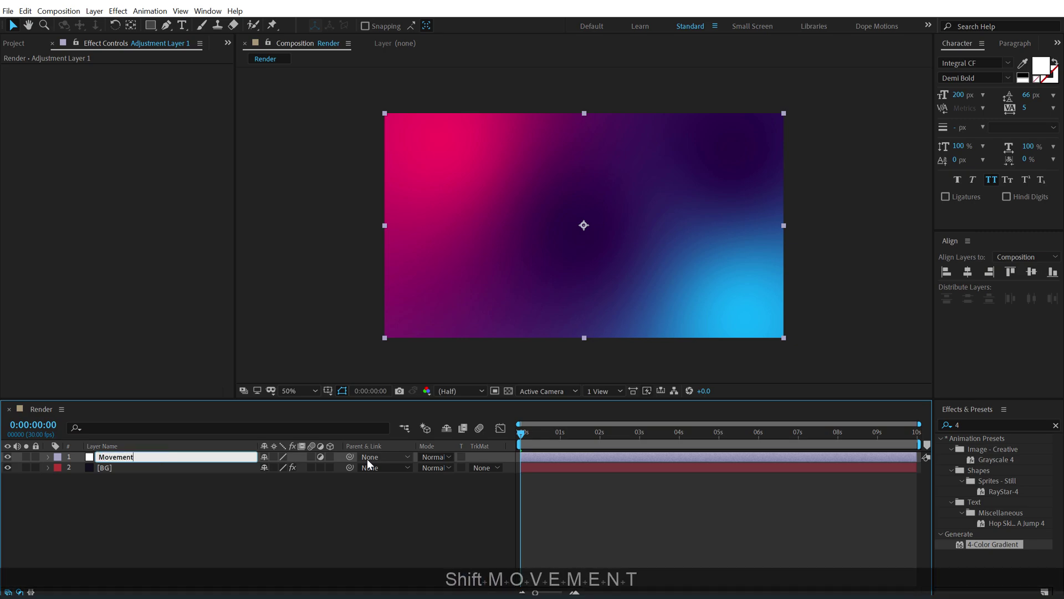
pyautogui.write('s')
pyautogui.press('Return')
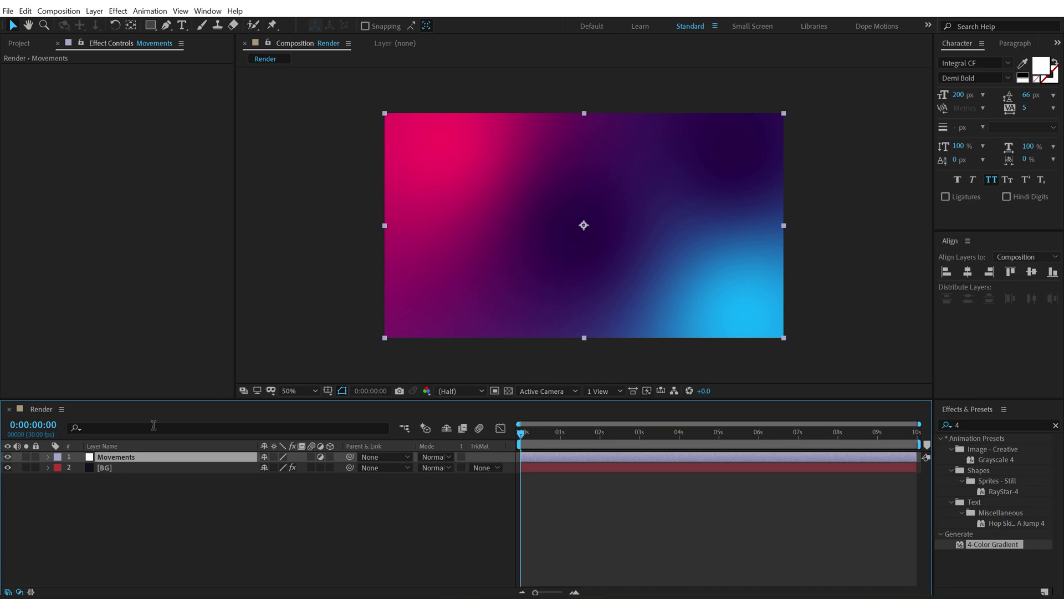
# Apply CC Smear to Movements, place its From and To points, and set Radius 1000.
pyautogui.doubleClick(967, 426)
pyautogui.write('cc s')
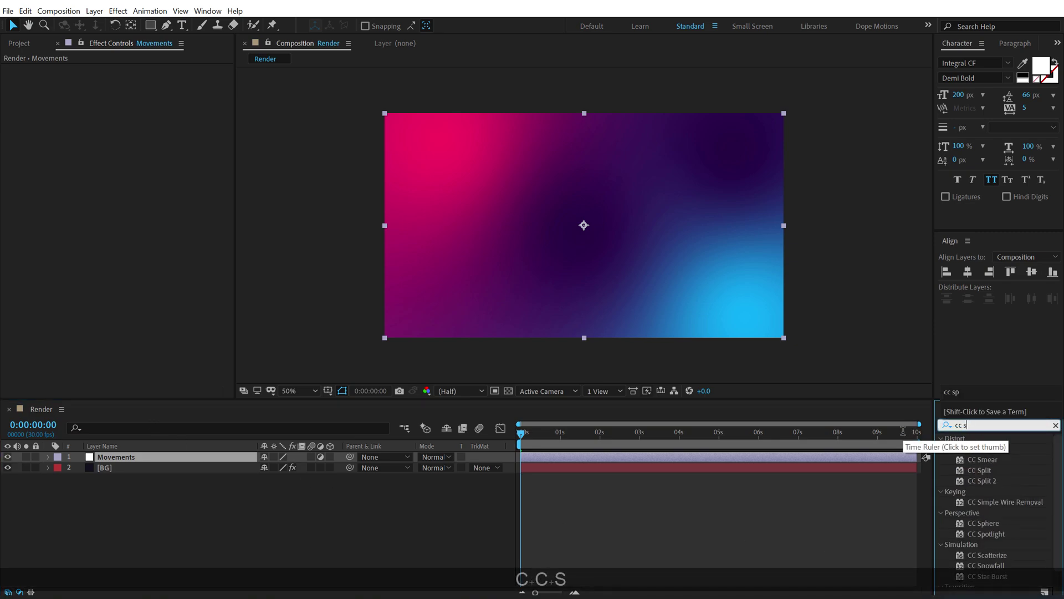
pyautogui.write('m')
pyautogui.doubleClick(980, 451)
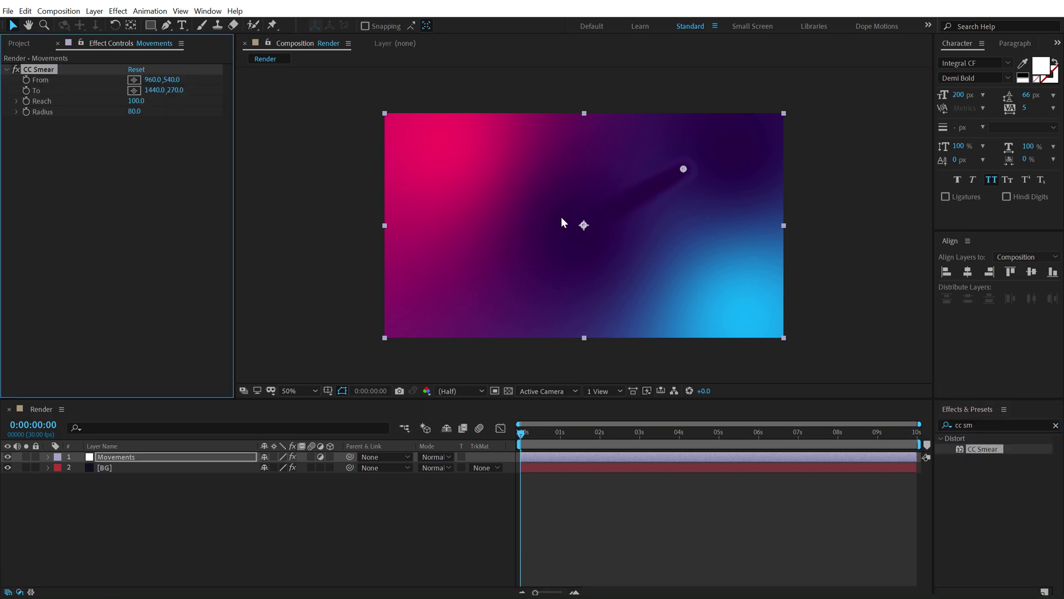
pyautogui.moveTo(583, 225); pyautogui.dragTo(400, 129)
pyautogui.moveTo(686, 167); pyautogui.dragTo(521, 220)
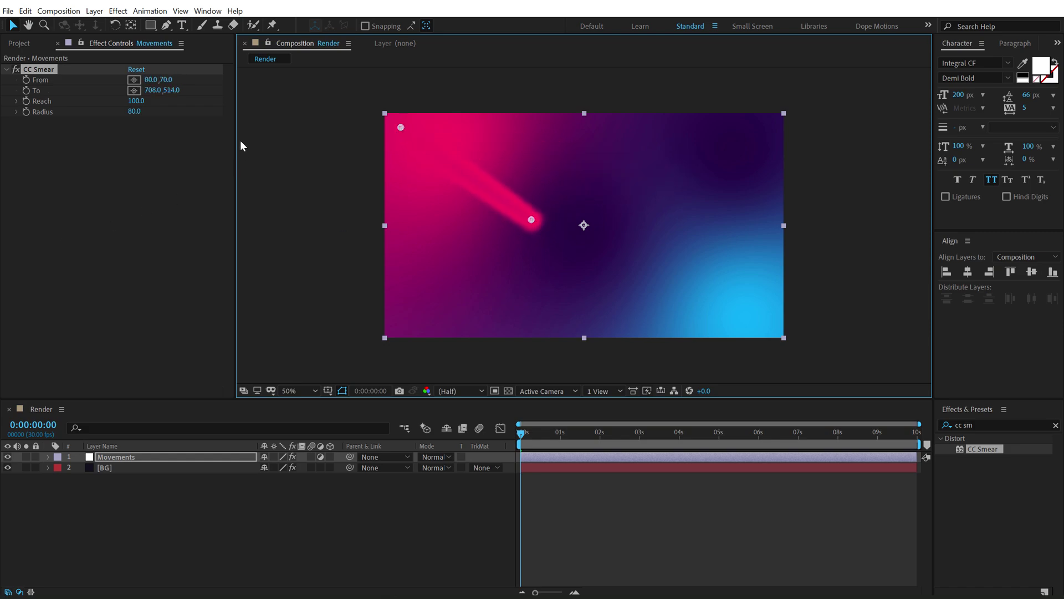
pyautogui.click(133, 111)
pyautogui.write('1000')
pyautogui.press('Return')
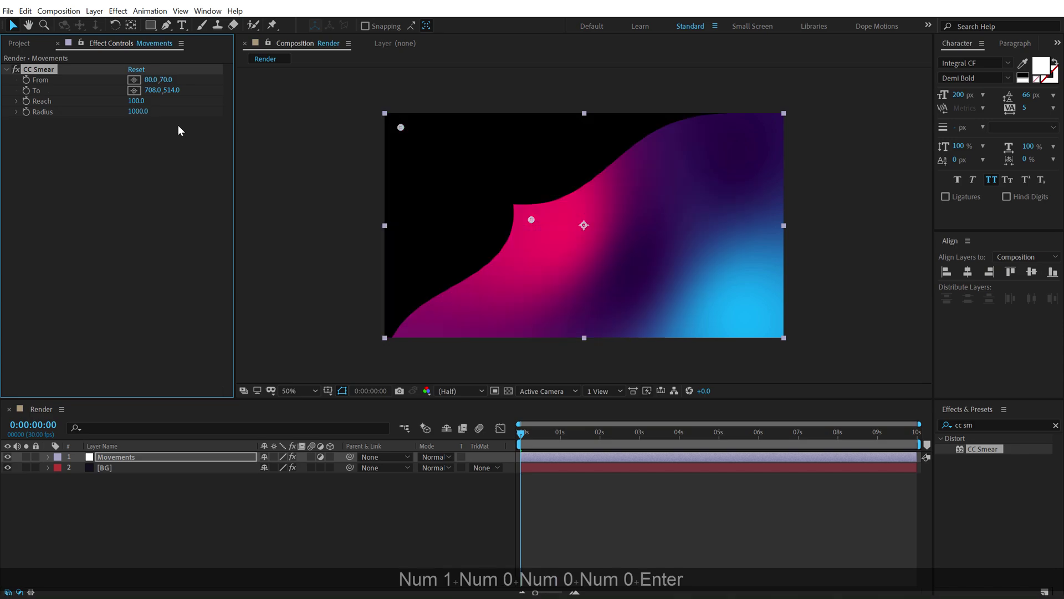
pyautogui.moveTo(531, 220)
pyautogui.mouseDown()
pyautogui.moveTo(554, 218)
pyautogui.moveTo(532, 203)
pyautogui.moveTo(543, 216)
pyautogui.mouseUp()
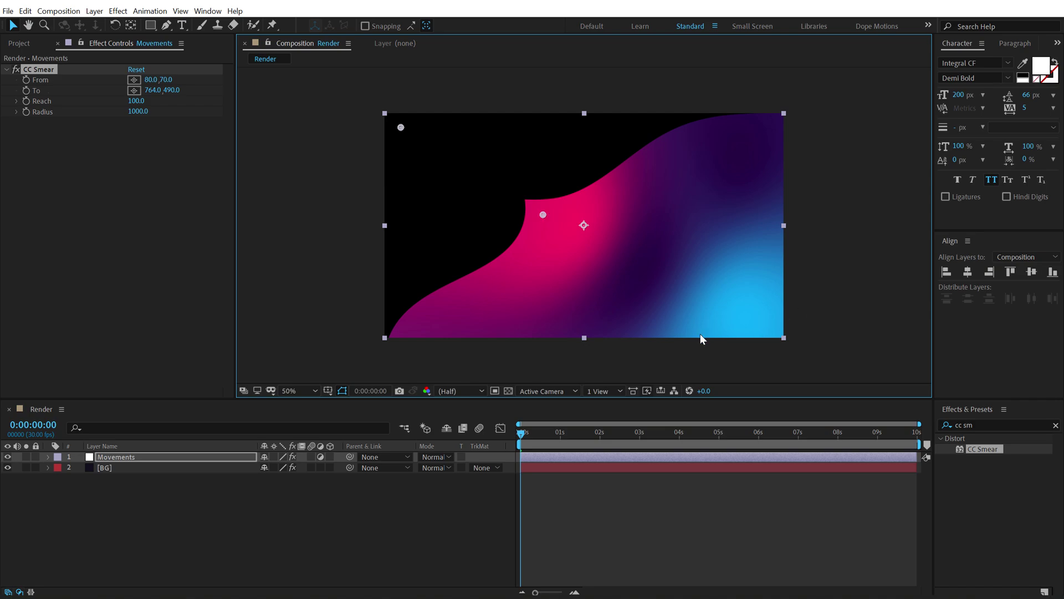
# Keyframe the smear's From and To points, moving them toward the centre at the comp's end.
pyautogui.click(25, 81)
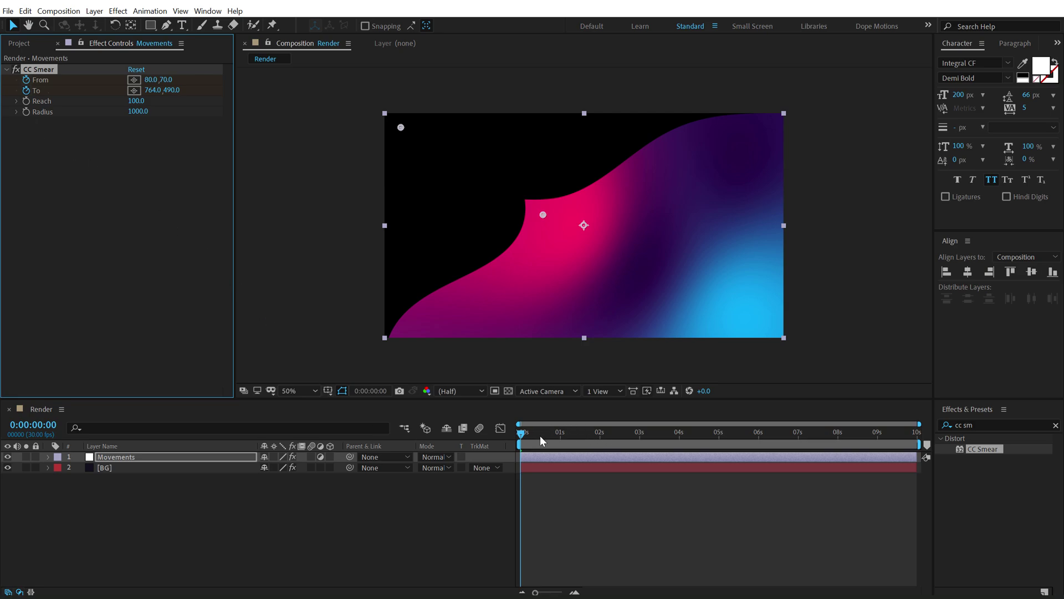
pyautogui.moveTo(550, 440)
pyautogui.mouseDown()
pyautogui.moveTo(947, 446)
pyautogui.moveTo(974, 421)
pyautogui.mouseUp()
pyautogui.moveTo(536, 214); pyautogui.dragTo(583, 226)
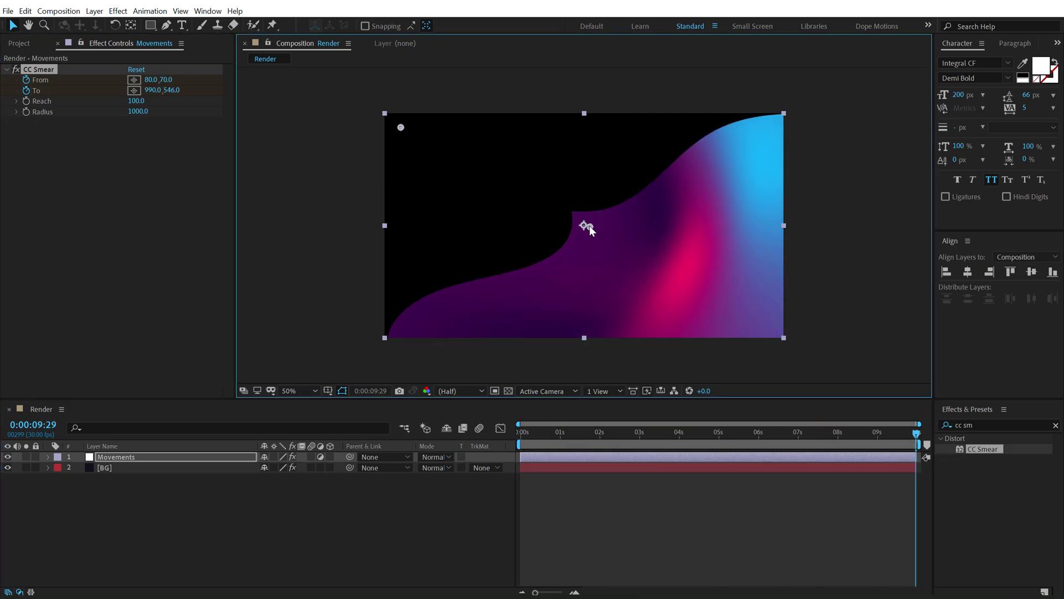
pyautogui.moveTo(404, 130); pyautogui.dragTo(496, 185)
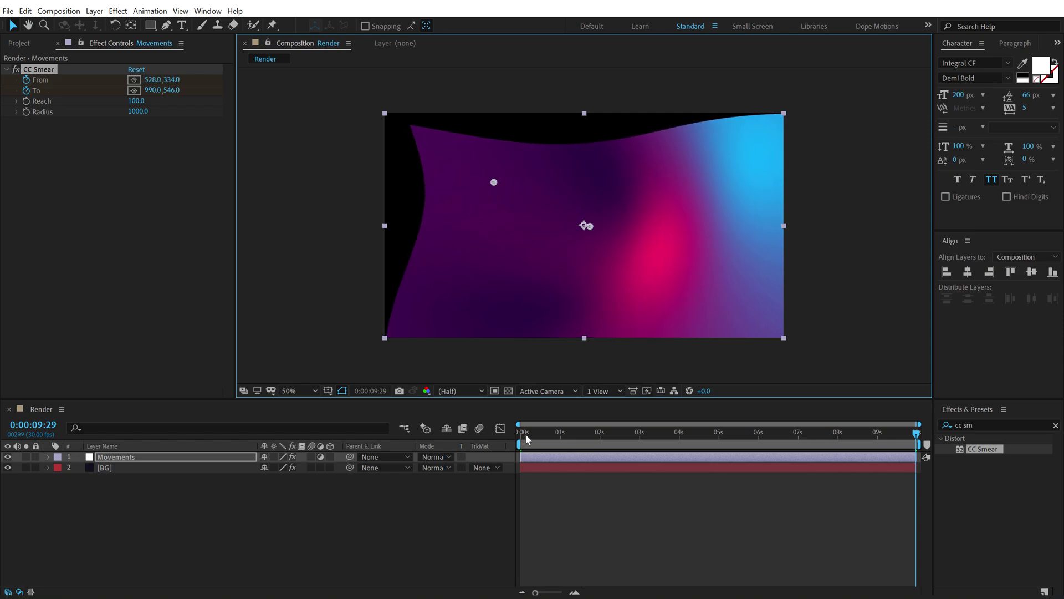
pyautogui.moveTo(527, 440)
pyautogui.mouseDown()
pyautogui.moveTo(842, 459)
pyautogui.moveTo(494, 447)
pyautogui.mouseUp()
# Duplicate CC Smear and move CC Smear 2's points to the right and top-right.
pyautogui.click(40, 72)
pyautogui.hotkey('ctrl', 'd')
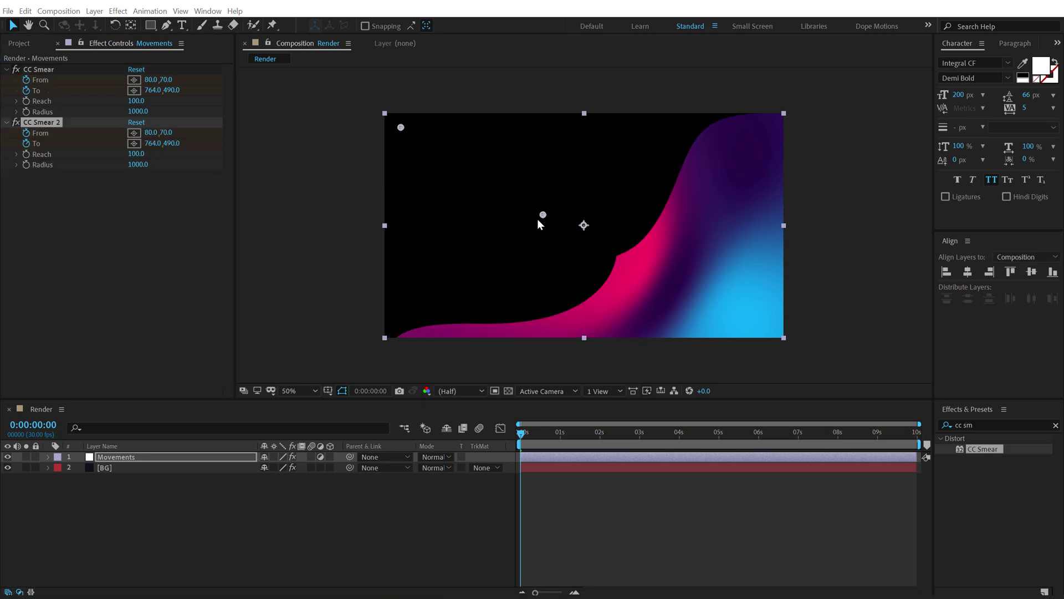
pyautogui.moveTo(541, 219); pyautogui.dragTo(680, 232)
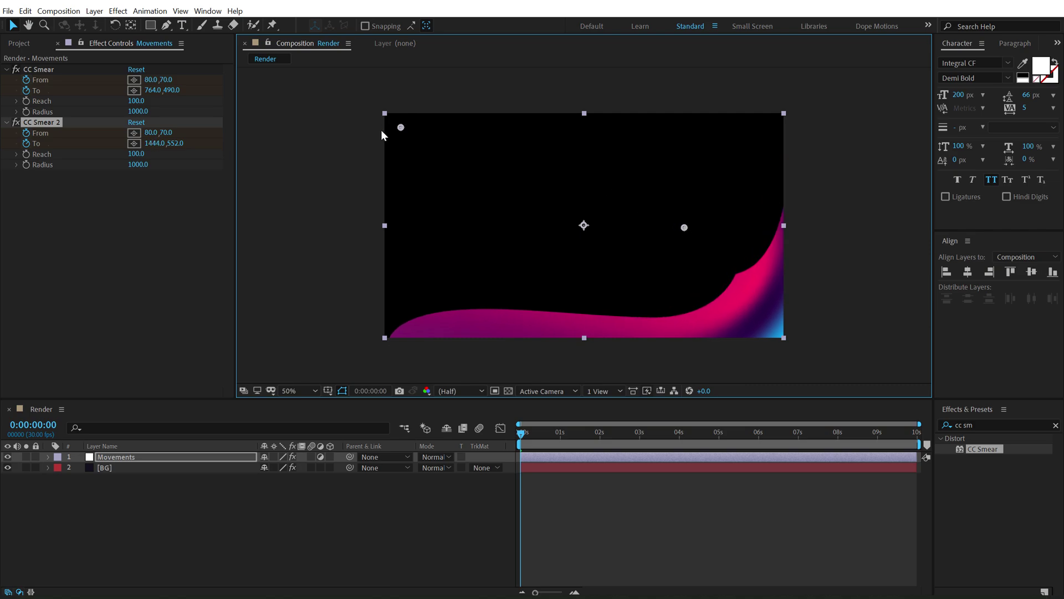
pyautogui.moveTo(401, 129)
pyautogui.mouseDown()
pyautogui.moveTo(737, 131)
pyautogui.moveTo(786, 116)
pyautogui.mouseUp()
# Clear CC Smear 2's copied From/To keyframes and set fresh starting keyframes.
pyautogui.click(109, 456)
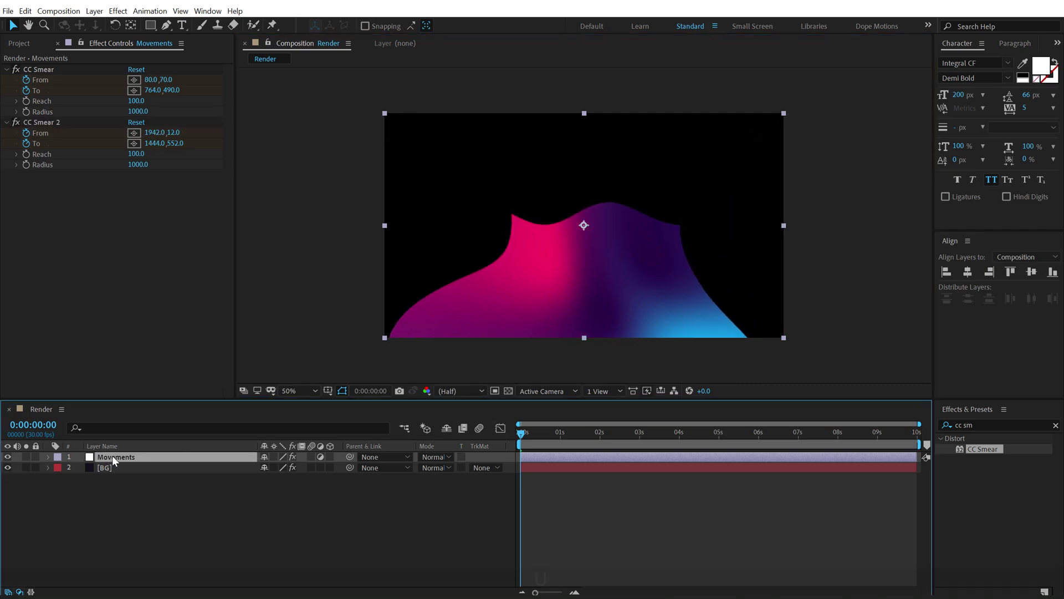
pyautogui.press('u')
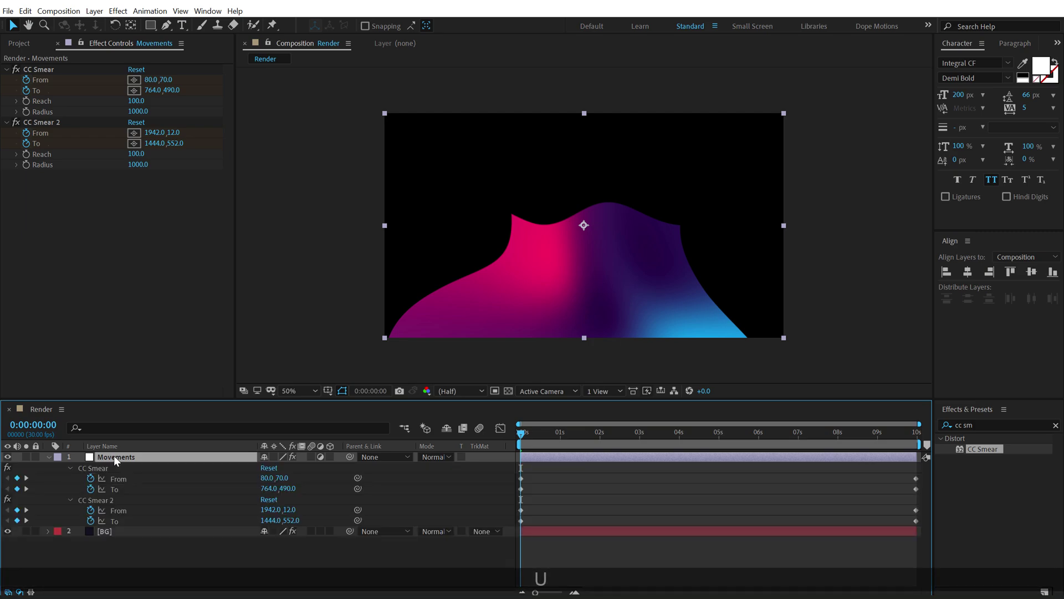
pyautogui.click(90, 510)
pyautogui.click(91, 521)
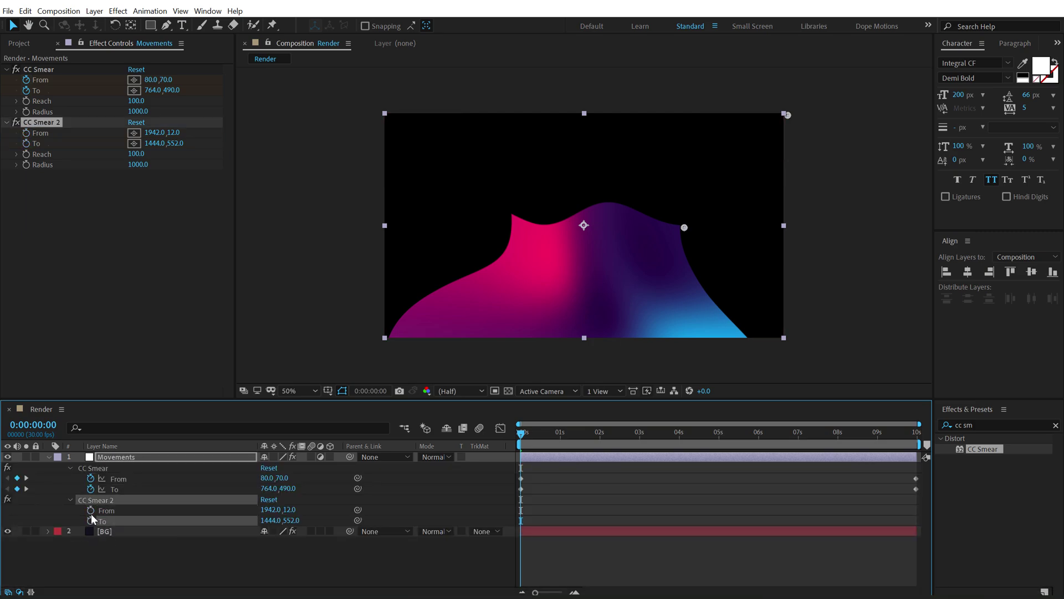
pyautogui.click(91, 513)
pyautogui.click(91, 521)
# At the comp's end, move CC Smear 2's From to 1776,398 and To to 1204,598, then preview.
pyautogui.moveTo(588, 438); pyautogui.dragTo(962, 447)
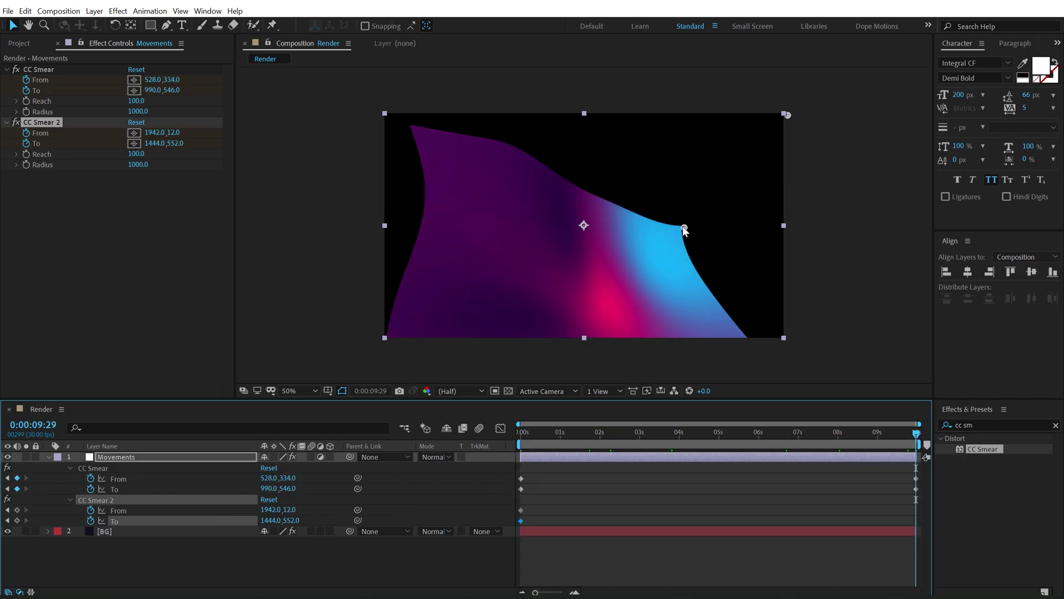
pyautogui.moveTo(684, 230)
pyautogui.mouseDown()
pyautogui.moveTo(675, 239)
pyautogui.moveTo(680, 206)
pyautogui.mouseUp()
pyautogui.moveTo(789, 115); pyautogui.dragTo(755, 195)
pyautogui.moveTo(680, 203); pyautogui.dragTo(637, 238)
pyautogui.press('.')
pyautogui.press(',')
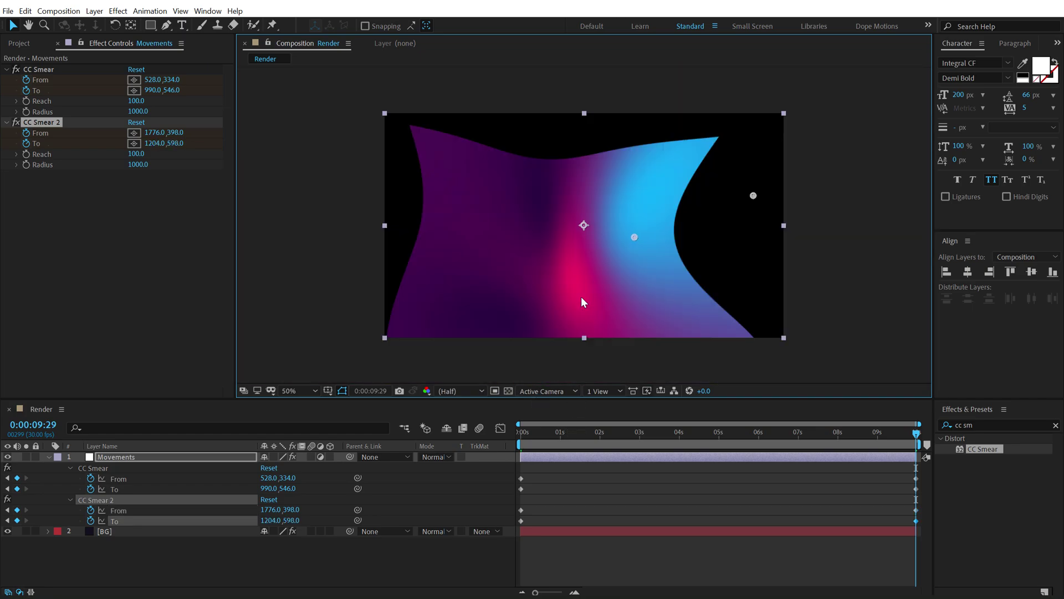
pyautogui.click(597, 535)
pyautogui.click(525, 432)
pyautogui.moveTo(558, 437); pyautogui.dragTo(921, 422)
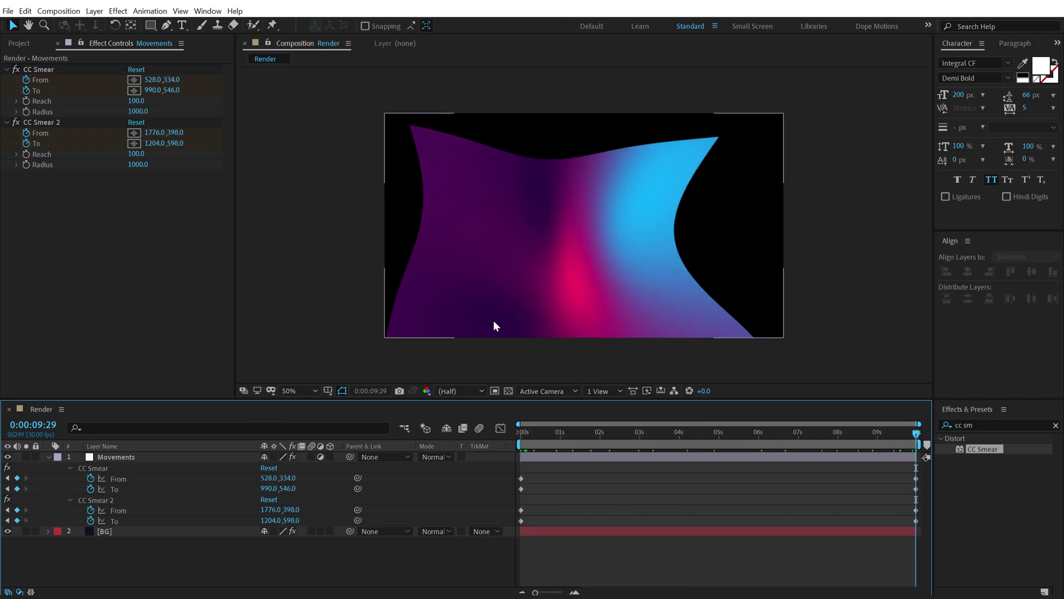
# Apply Motion Tile to Movements and place it above the smear effects.
pyautogui.click(120, 456)
pyautogui.click(982, 424)
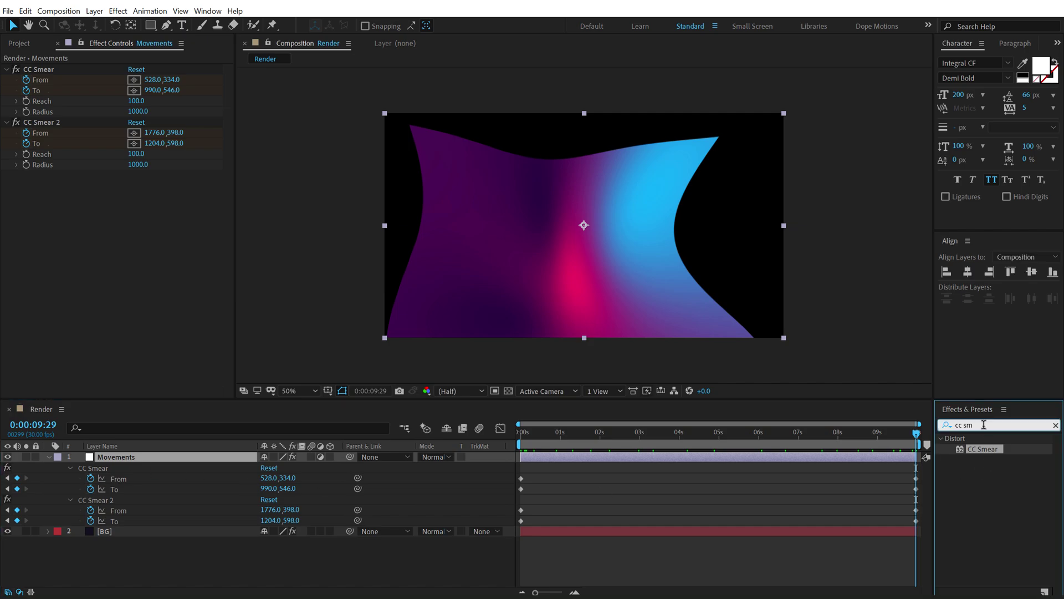
pyautogui.write('motion')
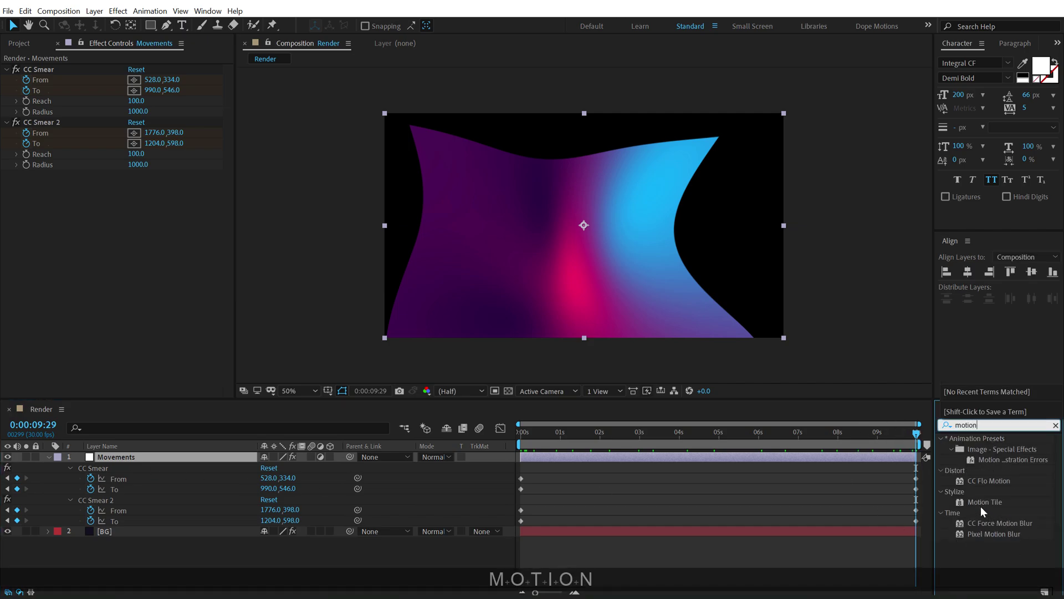
pyautogui.moveTo(978, 504); pyautogui.dragTo(210, 286)
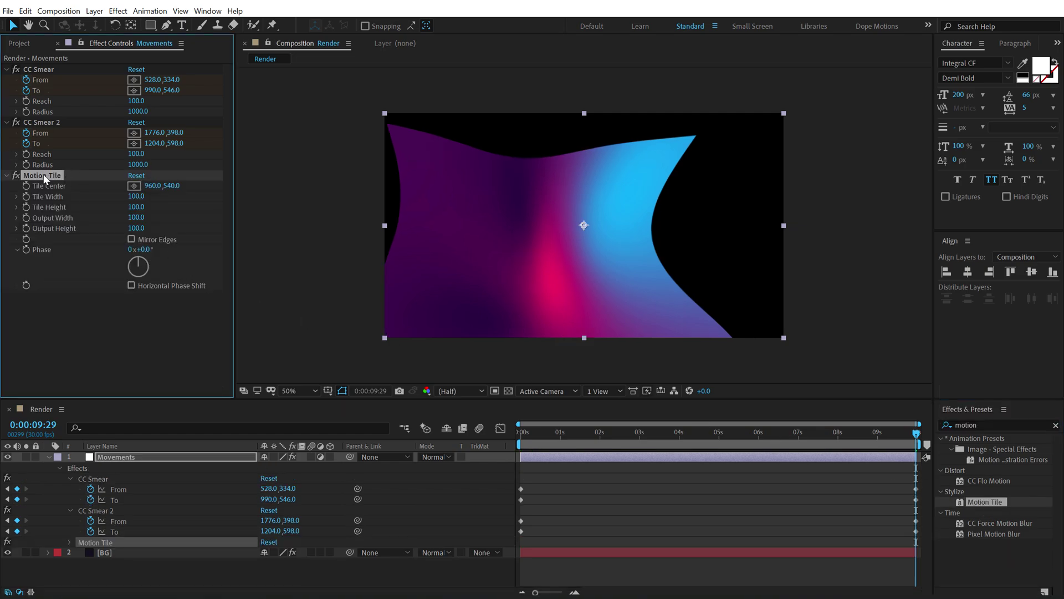
pyautogui.moveTo(43, 174); pyautogui.dragTo(48, 67)
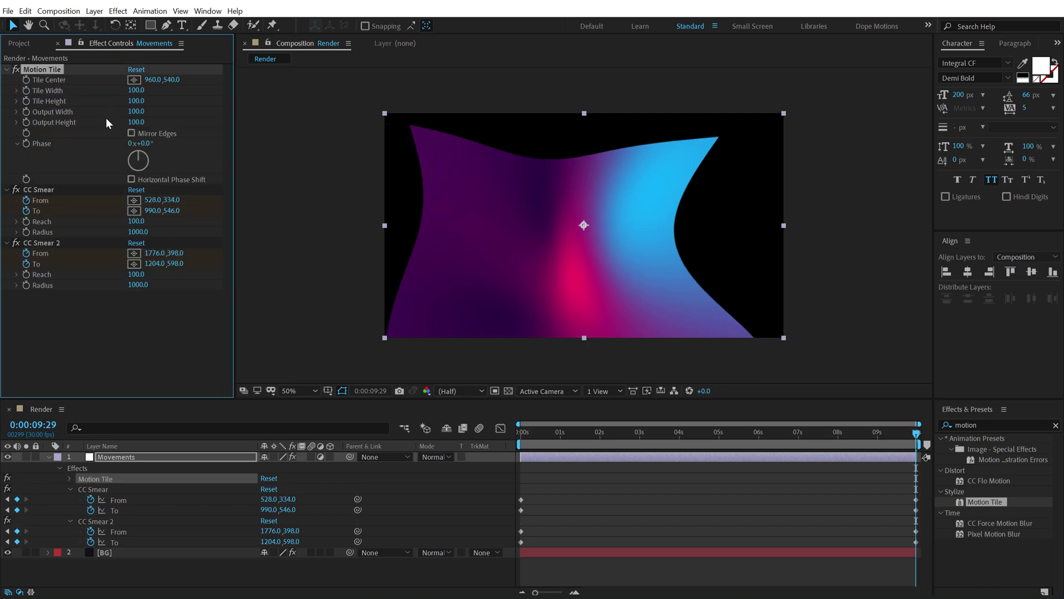
# Set Motion Tile output width 200, output height 500, and enable Mirror Edges.
pyautogui.click(137, 112)
pyautogui.write('200')
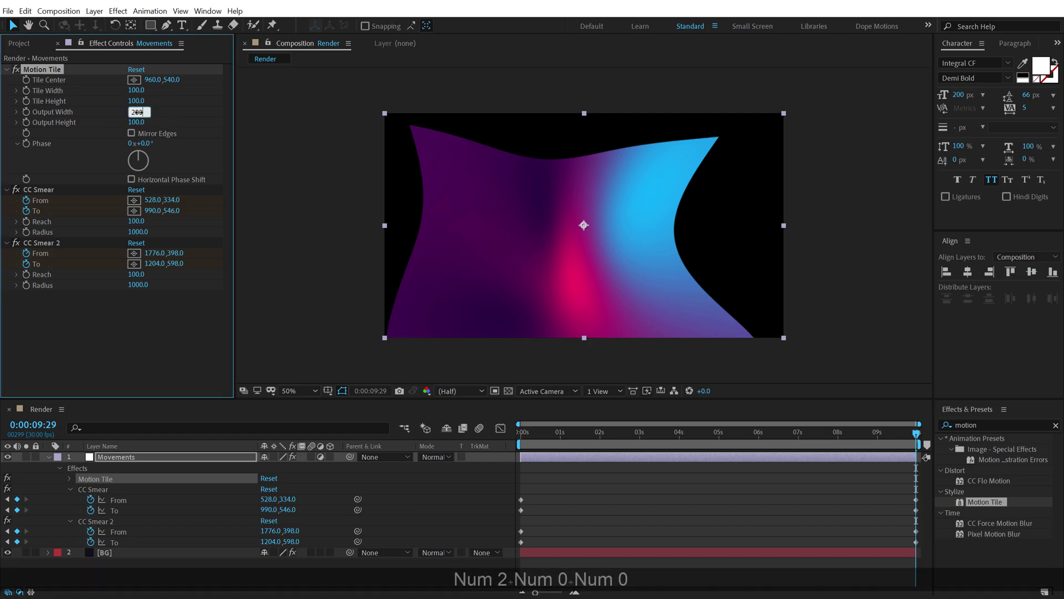
pyautogui.click(210, 111)
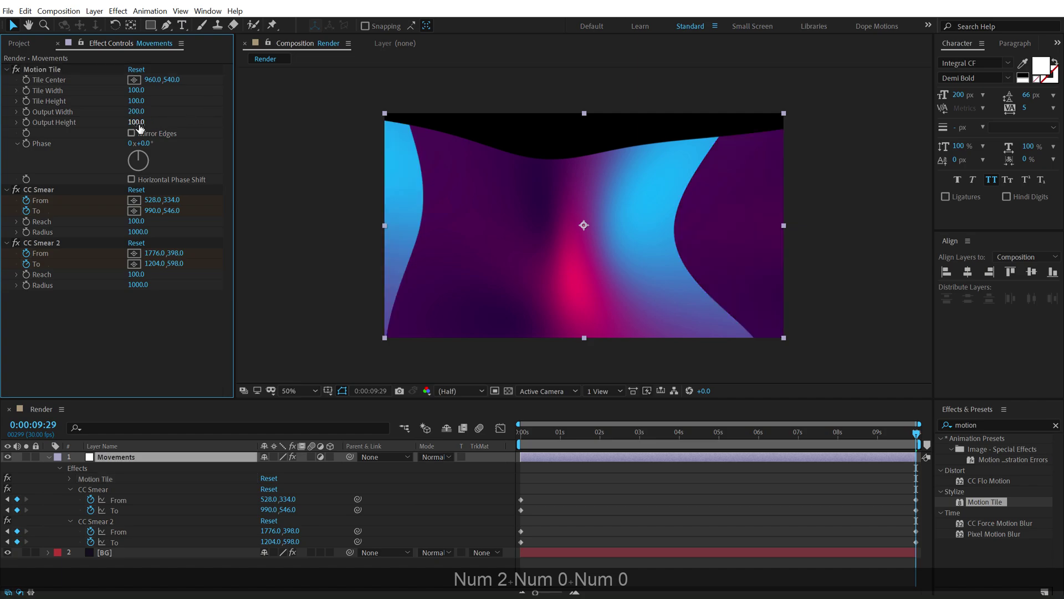
pyautogui.write('500')
pyautogui.press('Return')
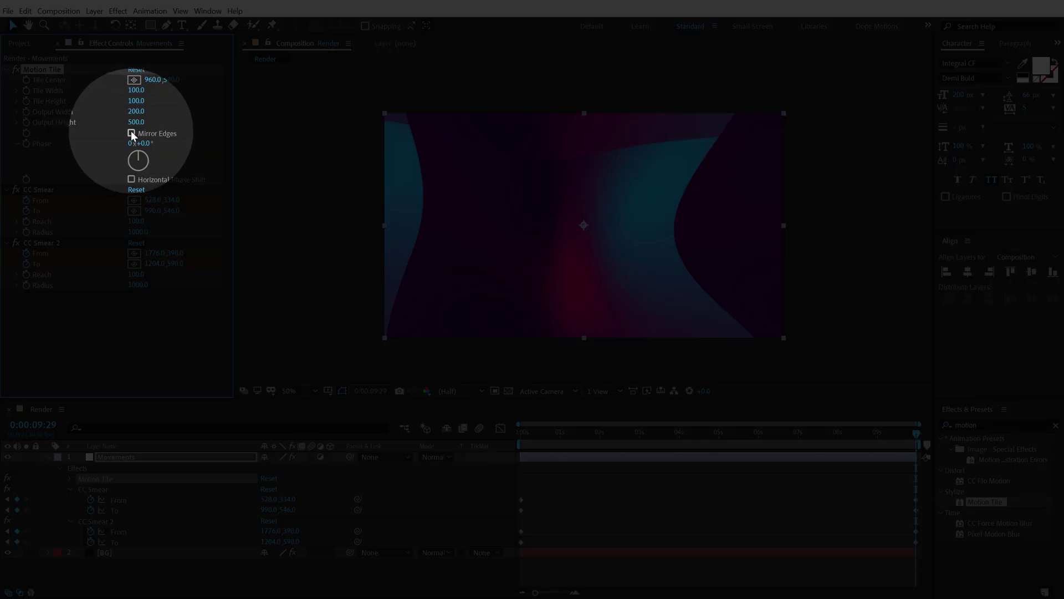
pyautogui.click(131, 133)
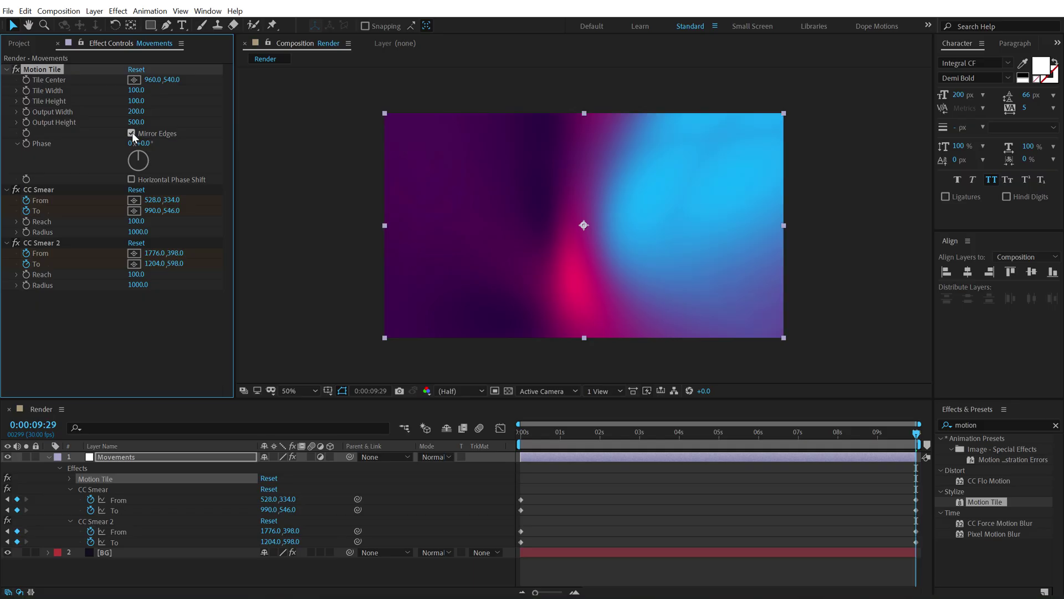
pyautogui.moveTo(531, 435); pyautogui.dragTo(621, 443)
# Apply Turbulent Displace to Movements and move it above the CC Smear effects.
pyautogui.click(99, 454)
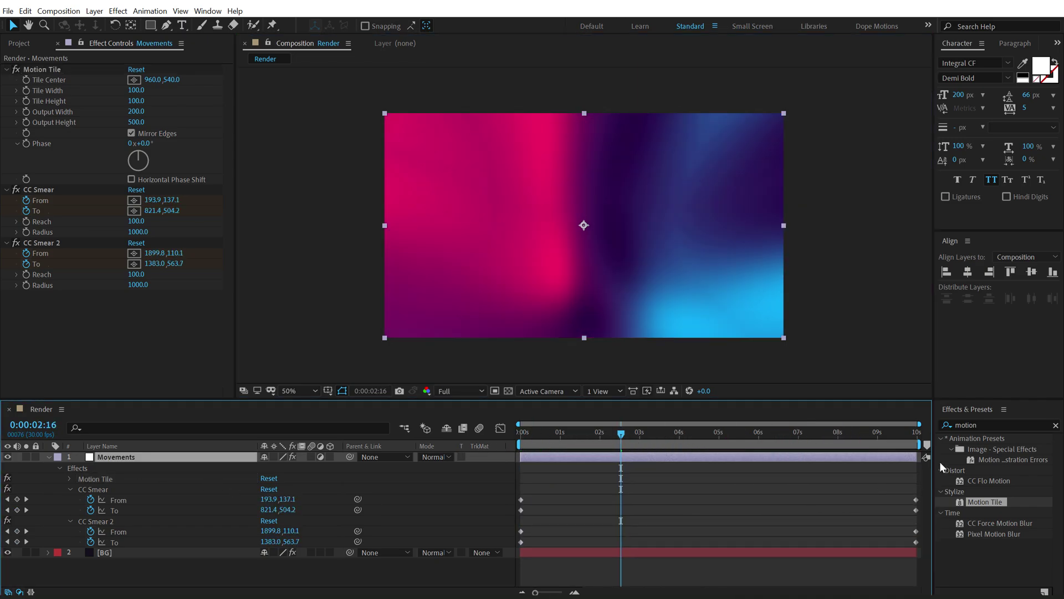
pyautogui.doubleClick(982, 425)
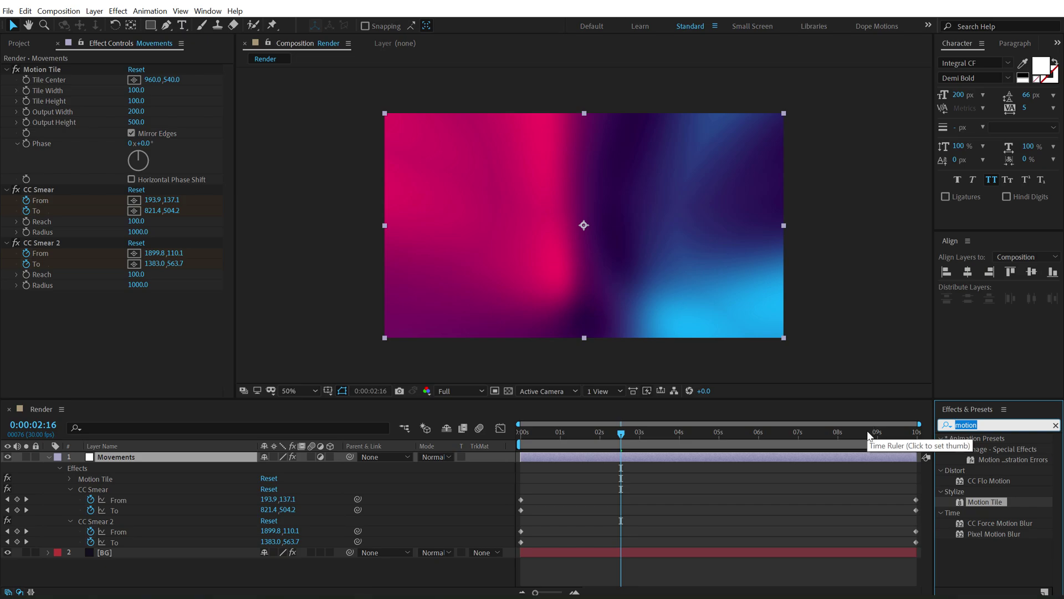
pyautogui.write('turb')
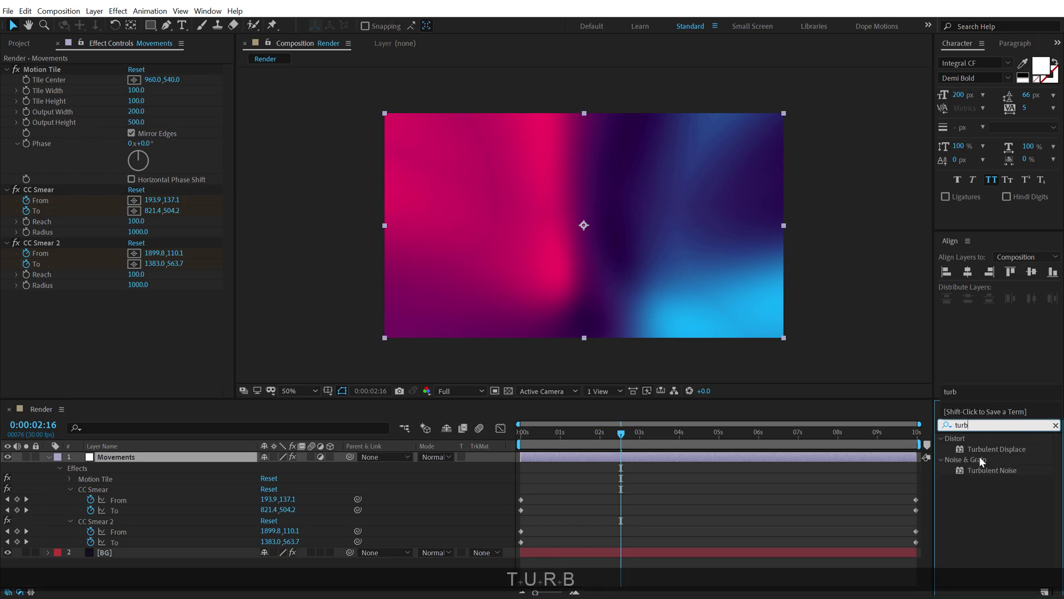
pyautogui.doubleClick(977, 450)
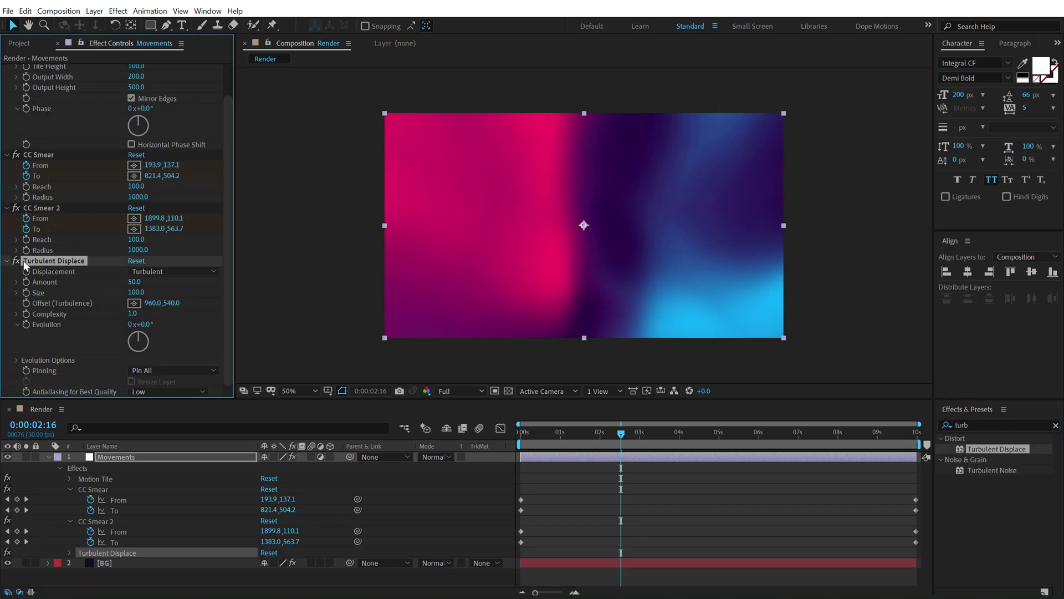
pyautogui.moveTo(40, 262); pyautogui.dragTo(48, 154)
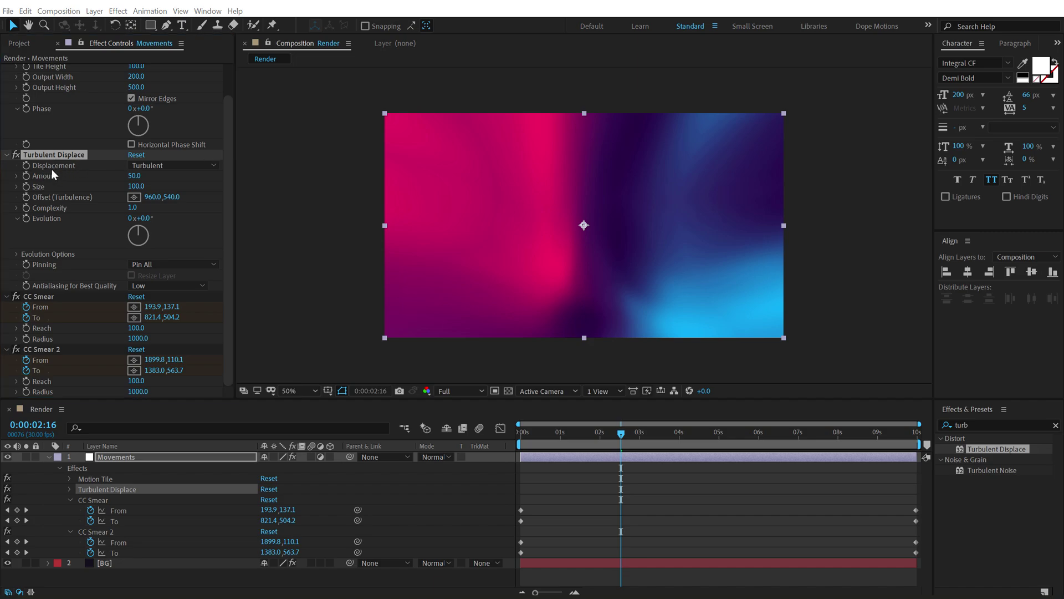
# Set Turbulent Displace to Vertical Displacement with Amount 300 and Size 150.
pyautogui.click(211, 166)
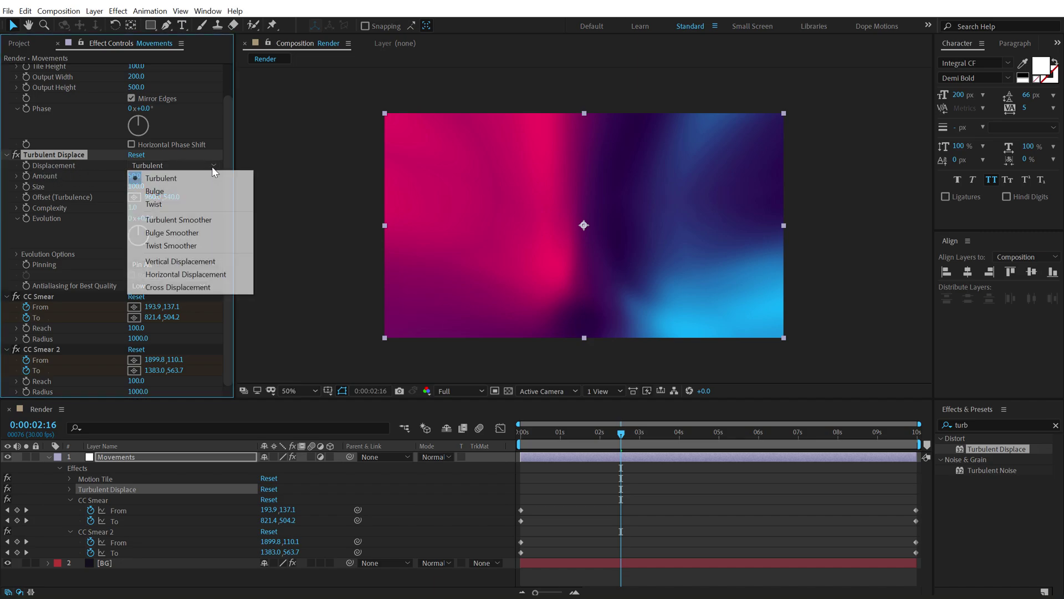
pyautogui.click(184, 261)
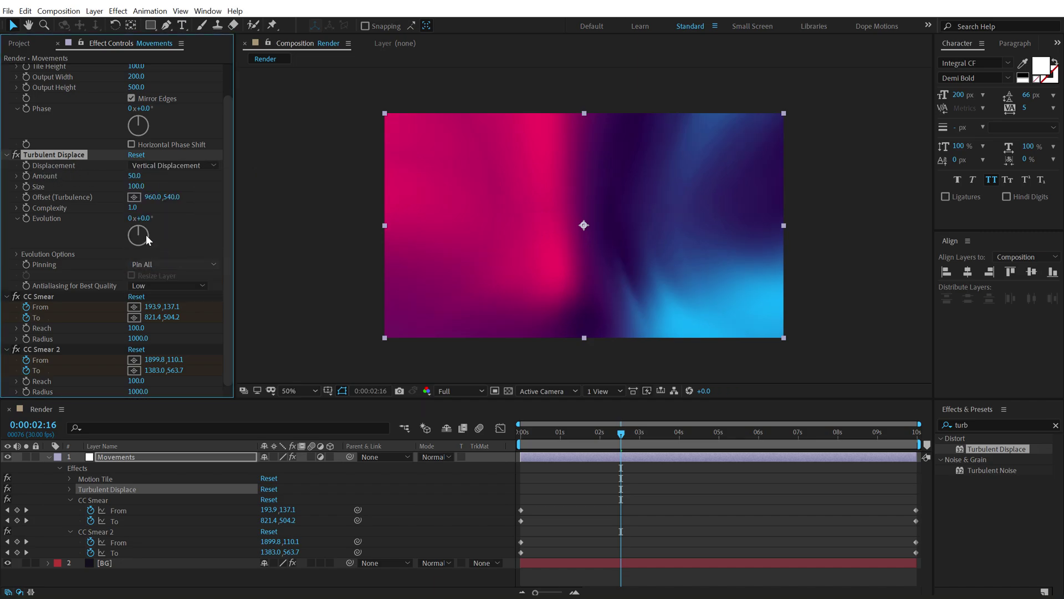
pyautogui.click(135, 176)
pyautogui.write('300')
pyautogui.press('Return')
pyautogui.click(134, 187)
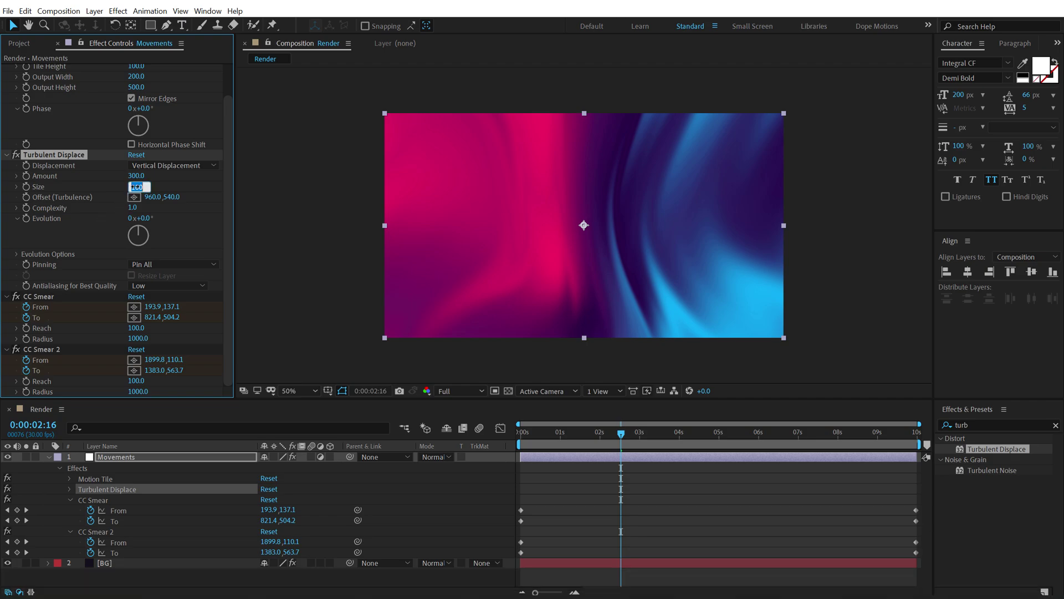
pyautogui.write('150')
pyautogui.press('Return')
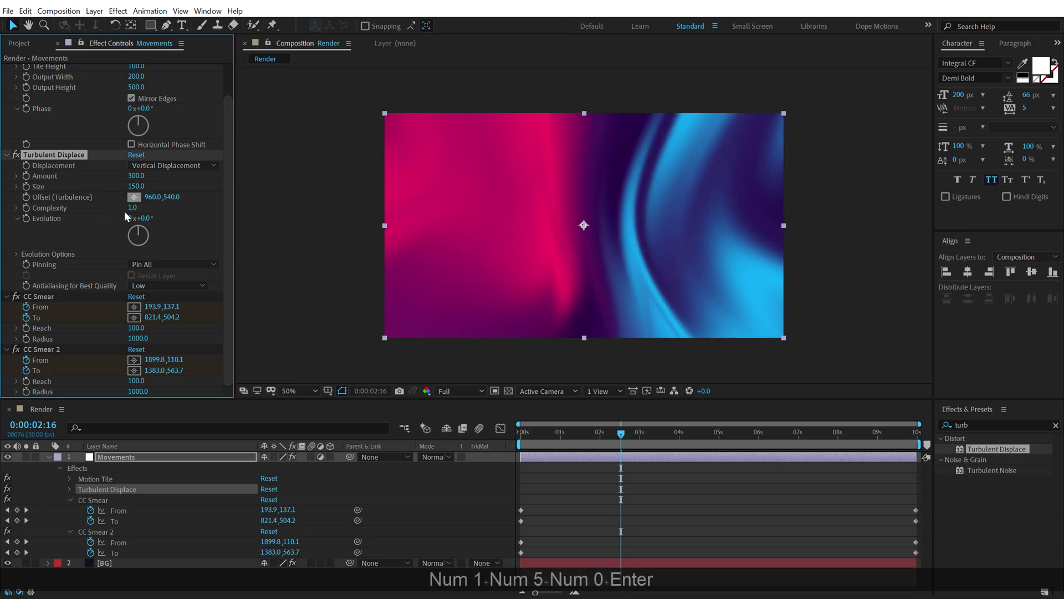
pyautogui.moveTo(531, 432)
pyautogui.mouseDown()
pyautogui.moveTo(705, 454)
pyautogui.moveTo(774, 447)
pyautogui.moveTo(611, 452)
pyautogui.mouseUp()
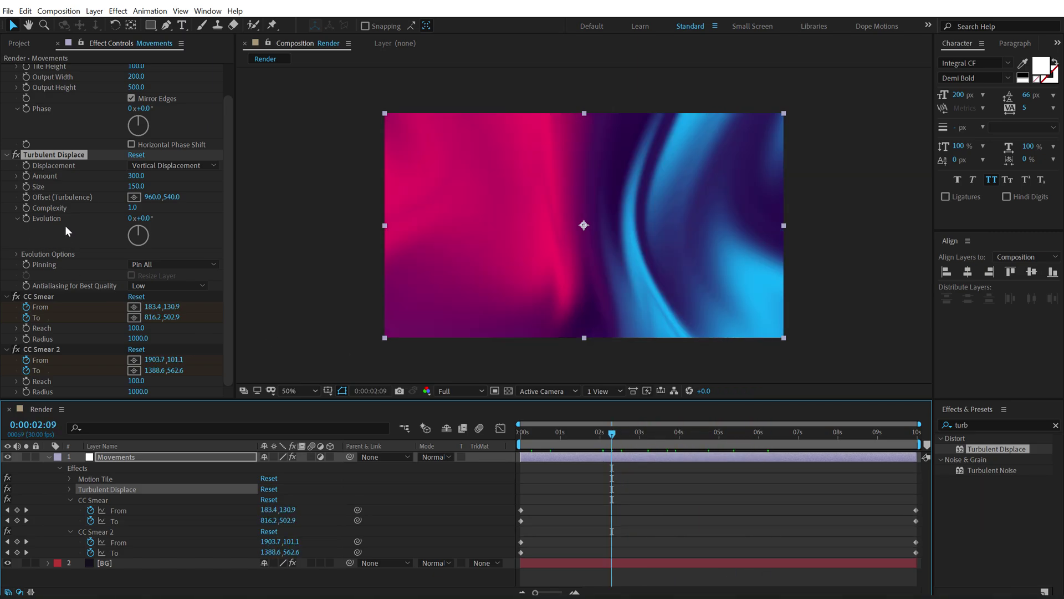
# Set turbulence Complexity to 10, after comparing it against a smoother value of 3.
pyautogui.click(131, 207)
pyautogui.write('10')
pyautogui.press('Return')
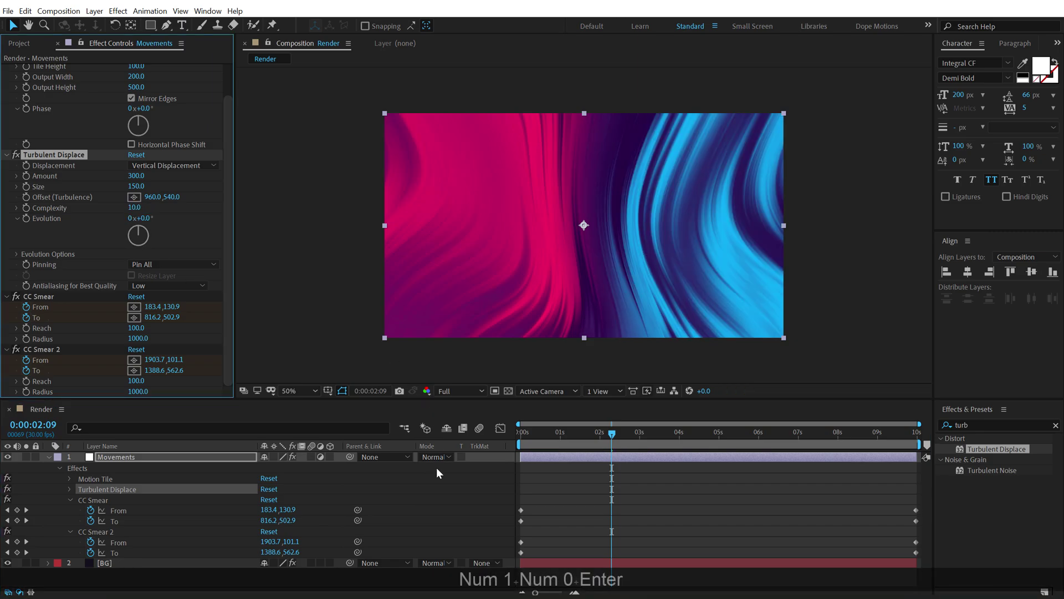
pyautogui.moveTo(527, 434); pyautogui.dragTo(719, 434)
pyautogui.click(135, 208)
pyautogui.write('3')
pyautogui.press('Return')
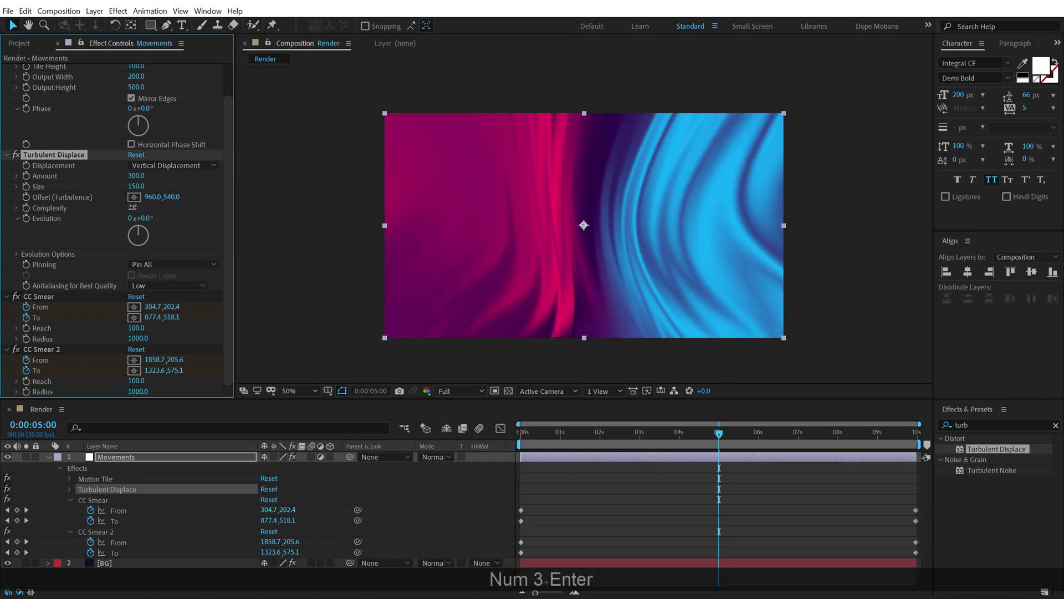
pyautogui.moveTo(667, 431); pyautogui.dragTo(751, 441)
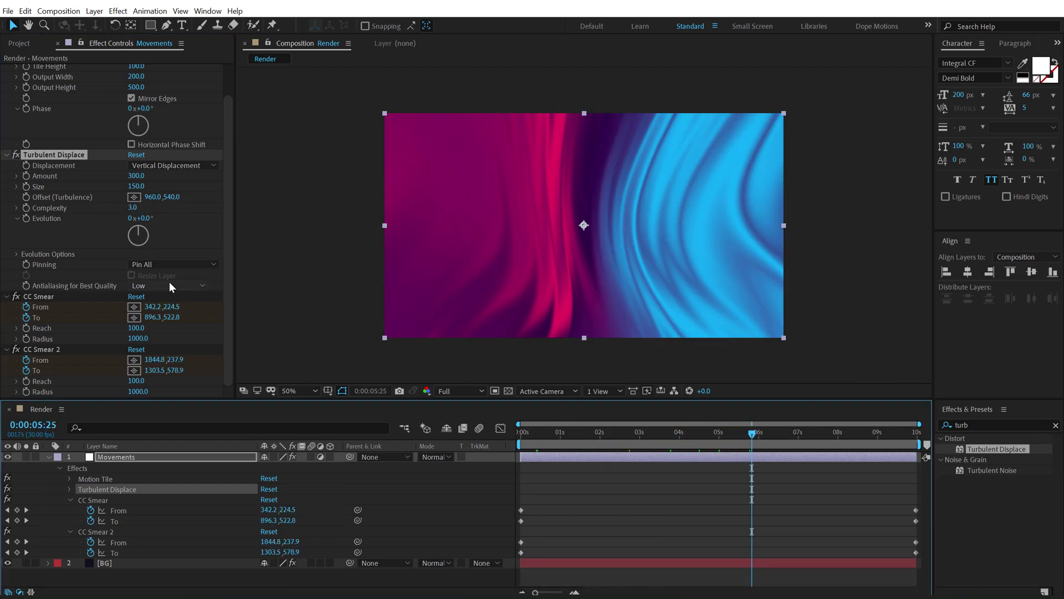
pyautogui.click(132, 207)
pyautogui.write('10')
pyautogui.press('Return')
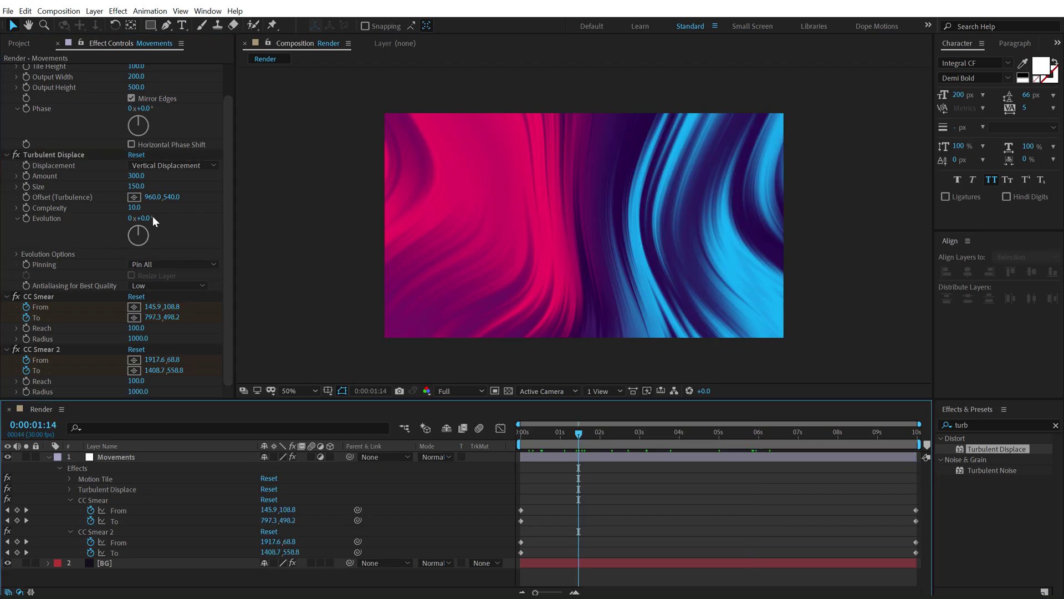
# Rotate the Turbulent Displace Evolution to about 326° to vary the pattern.
pyautogui.click(54, 155)
pyautogui.moveTo(174, 223); pyautogui.dragTo(261, 236)
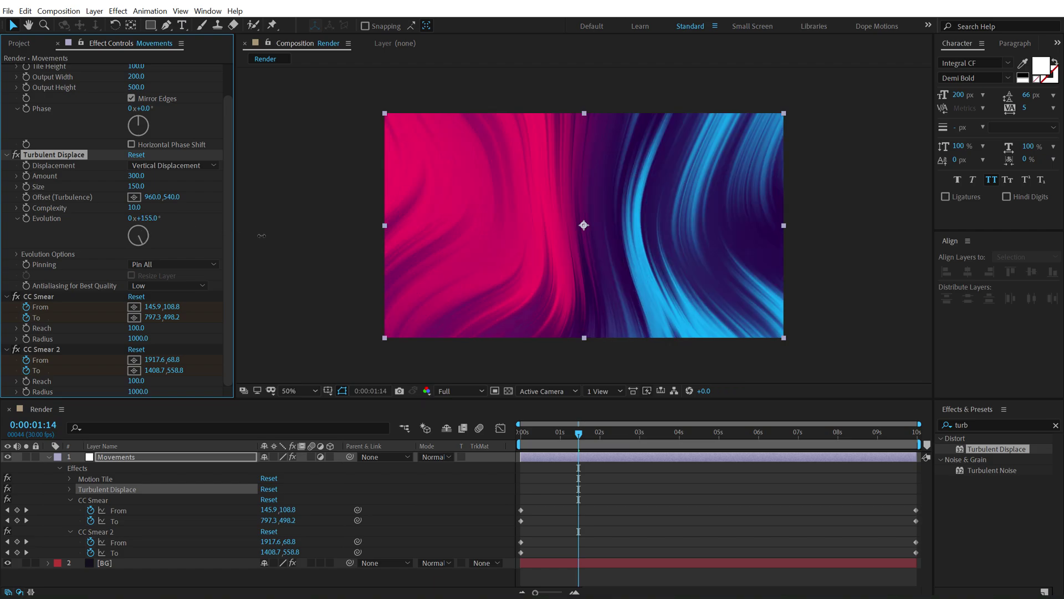
pyautogui.moveTo(326, 241); pyautogui.dragTo(361, 244)
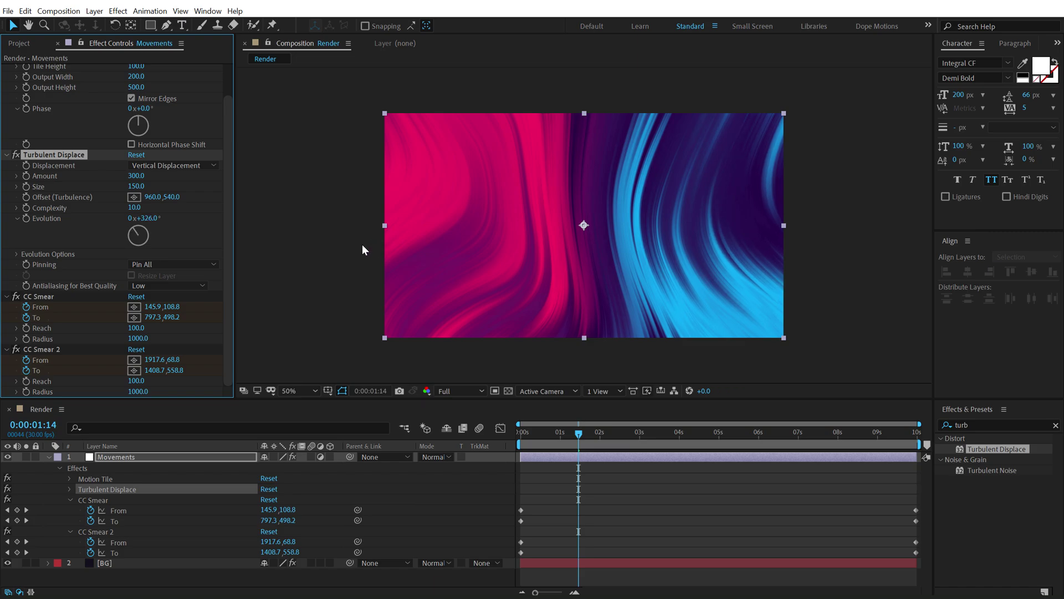
# Drive the Turbulent Displace Evolution with the expression time*50.
pyautogui.click(49, 457)
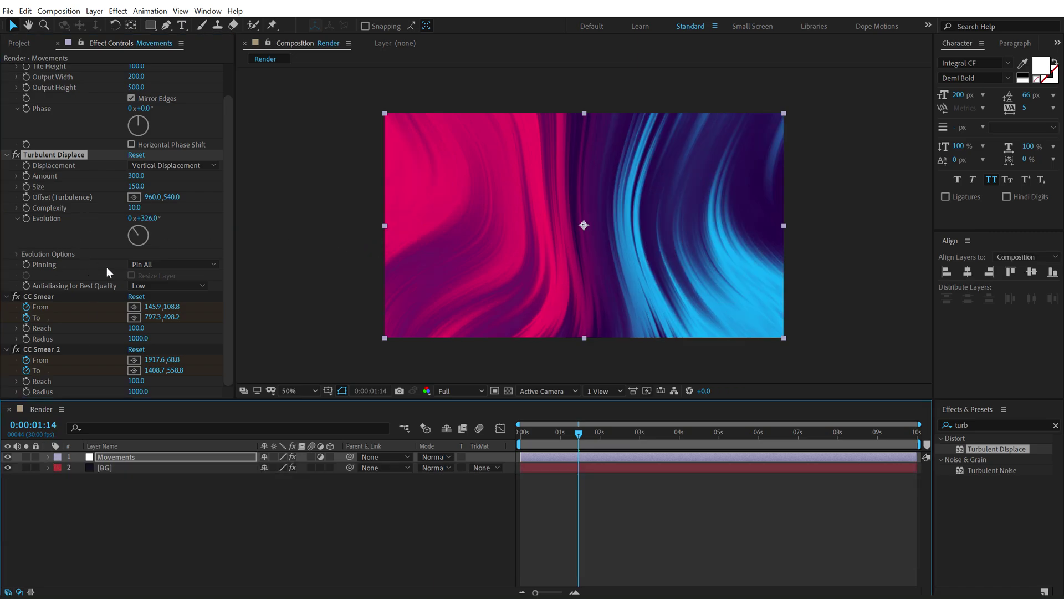
pyautogui.press('alt')
pyautogui.keyDown('alt'); pyautogui.click(25, 218); pyautogui.keyUp('alt')
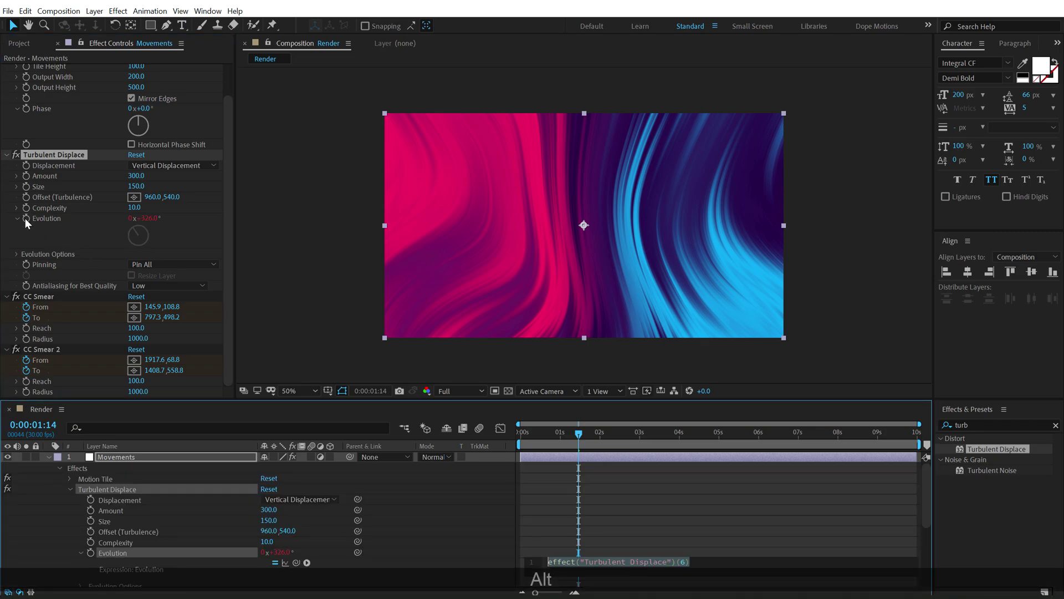
pyautogui.write('tim')
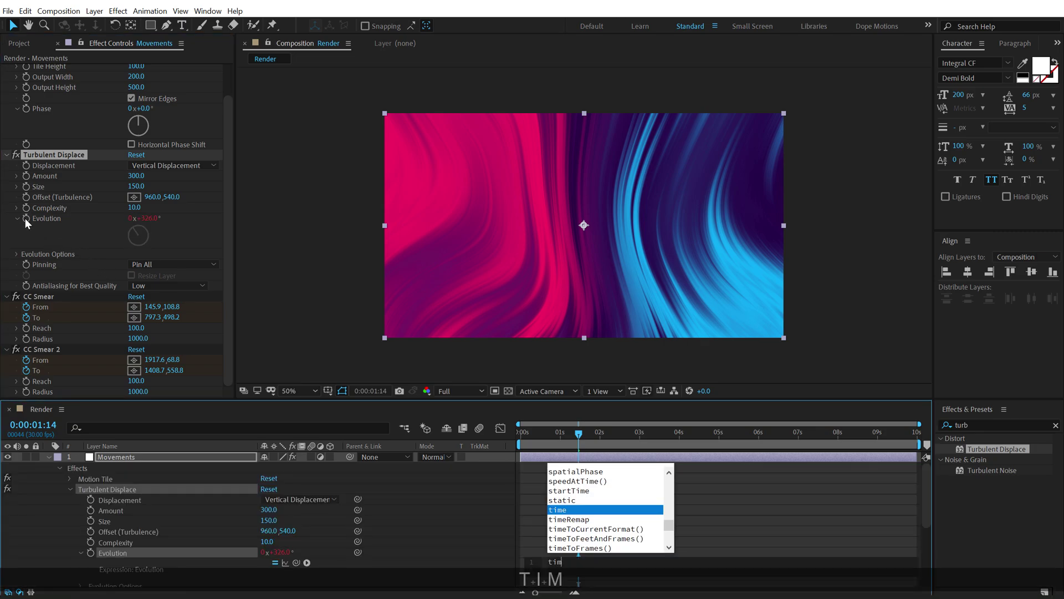
pyautogui.write('e*50')
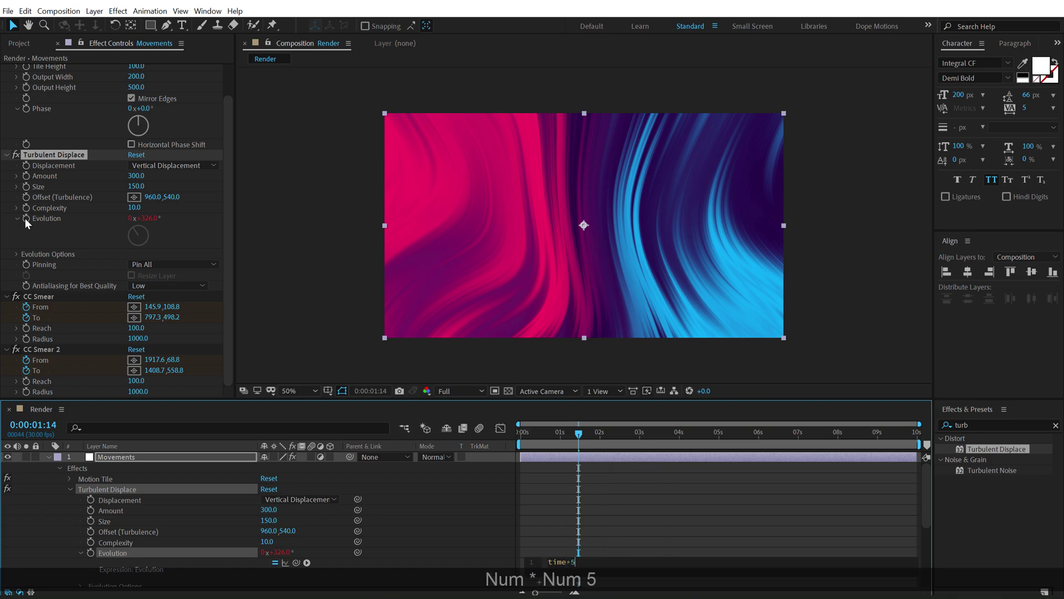
pyautogui.rightClick(25, 218)
pyautogui.click(634, 491)
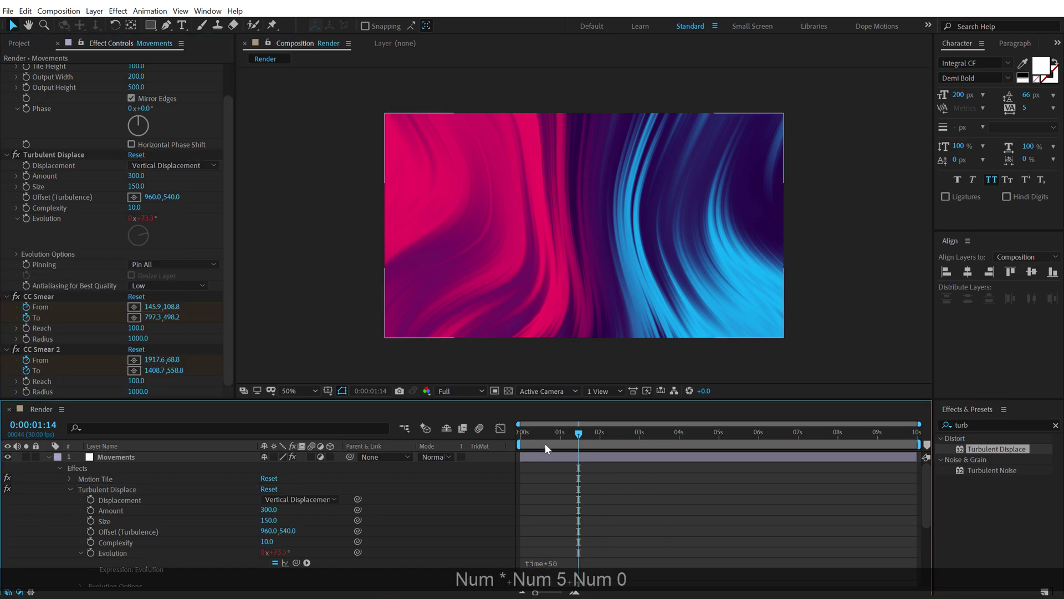
# Preview the animation from the start and adjust the viewer resolution setting.
pyautogui.press('Home')
pyautogui.press('space')
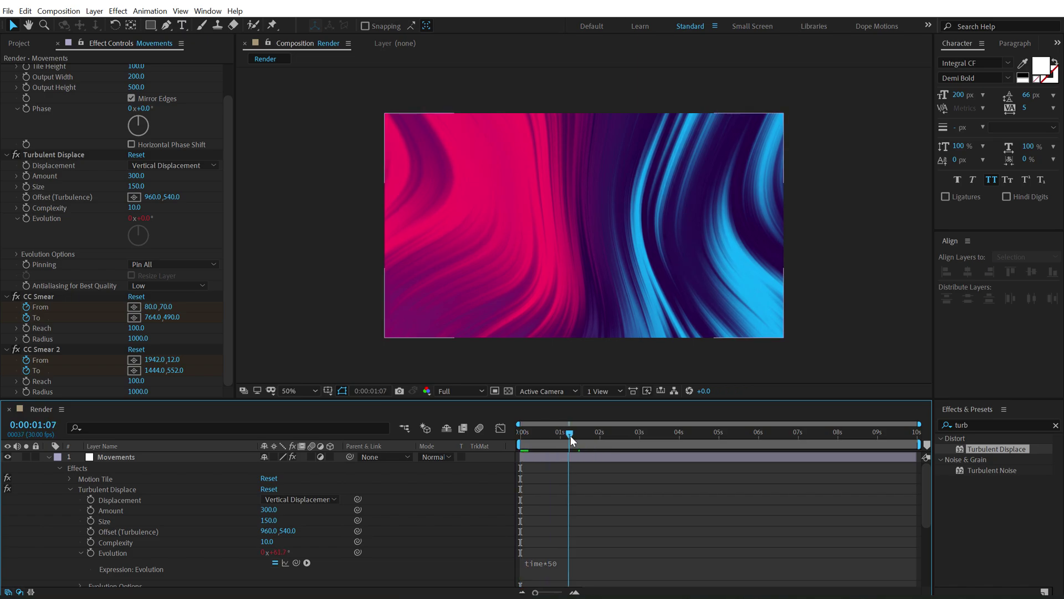
pyautogui.click(571, 436)
pyautogui.click(471, 391)
pyautogui.click(472, 390)
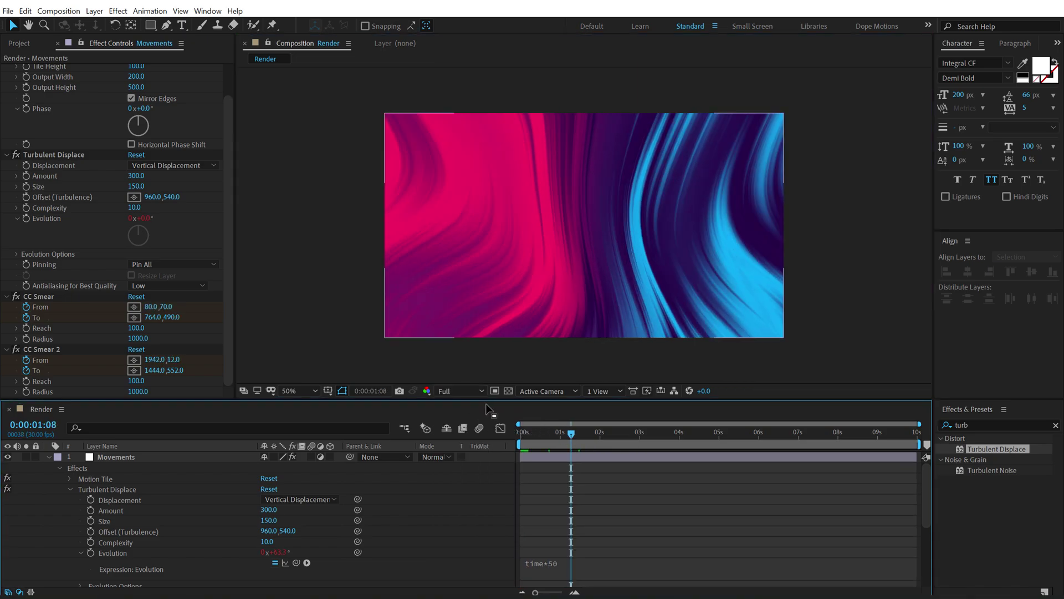
pyautogui.click(473, 391)
pyautogui.click(471, 398)
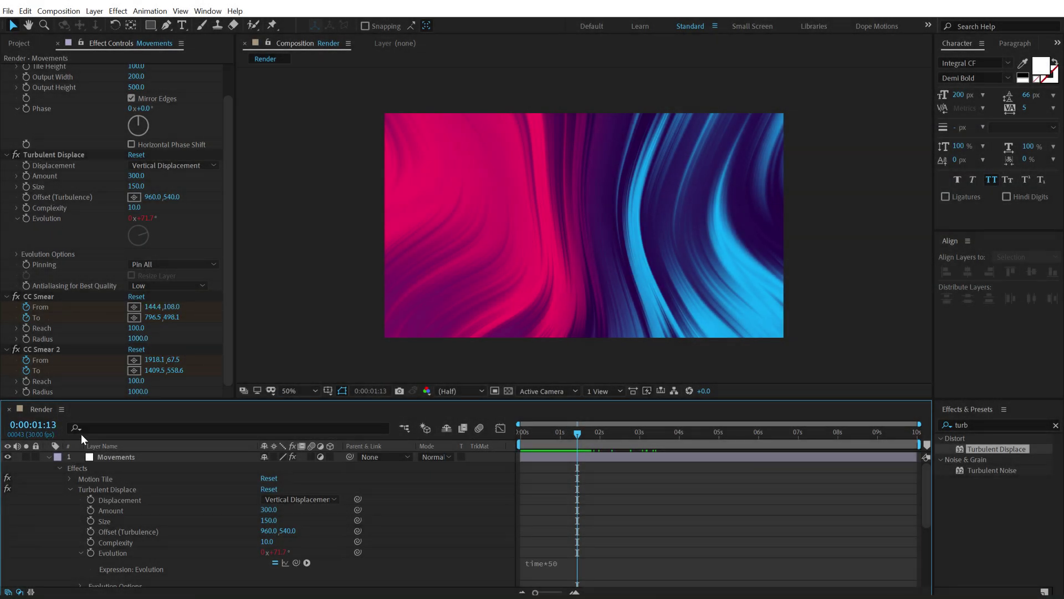
# Find the Glow effect in Effects & Presets and apply it to the Movements layer.
pyautogui.click(108, 456)
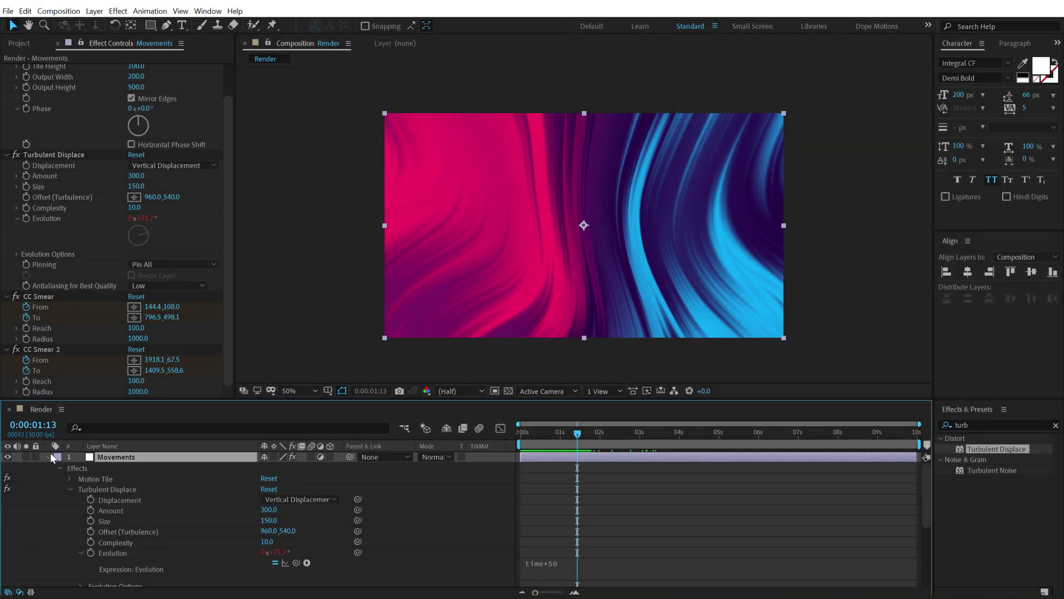
pyautogui.click(49, 457)
pyautogui.click(976, 428)
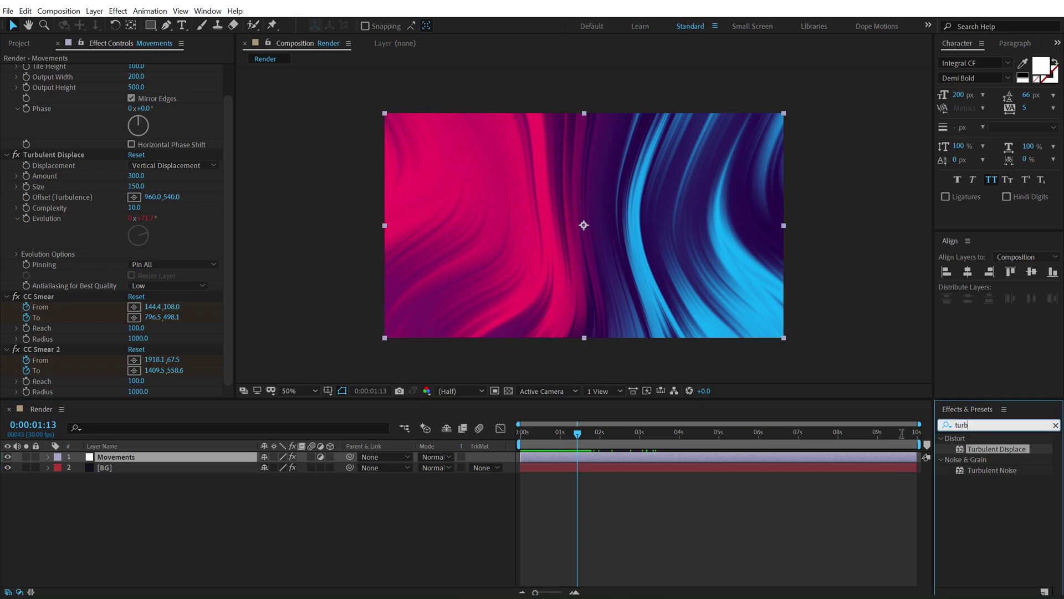
pyautogui.write('glow')
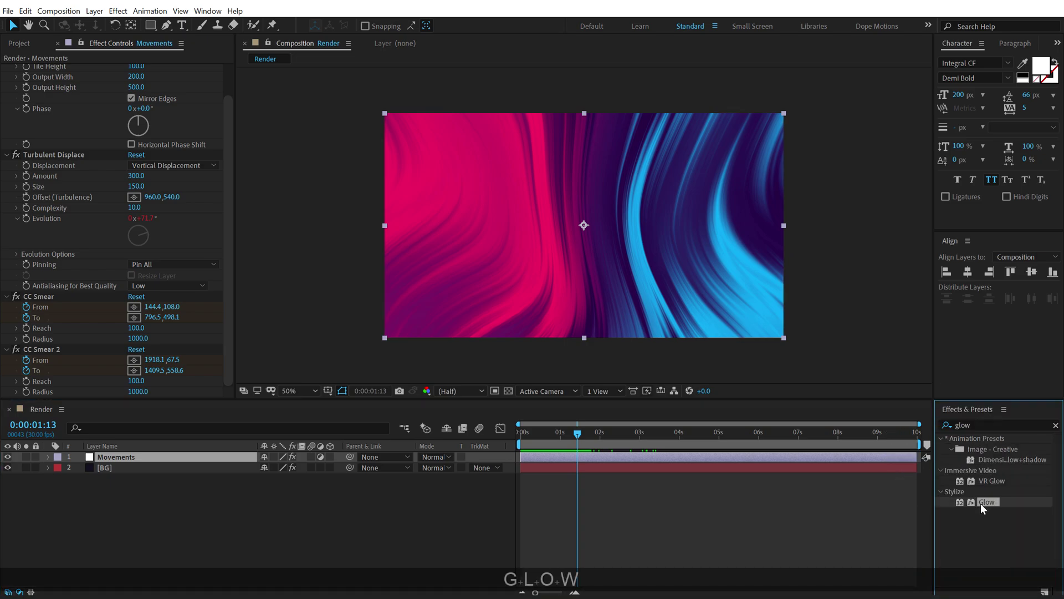
pyautogui.moveTo(986, 502); pyautogui.dragTo(204, 231)
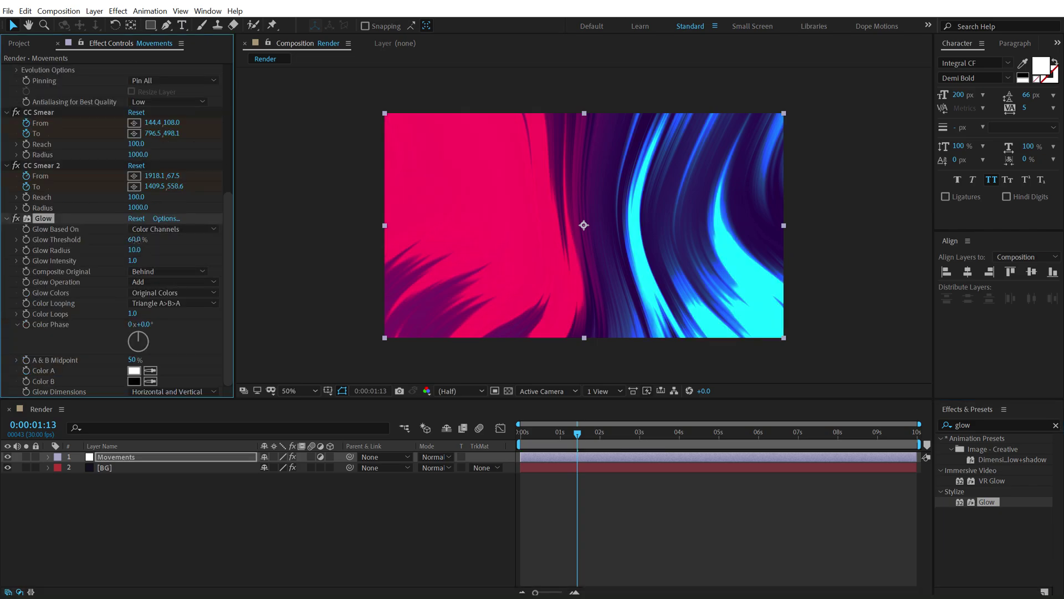
# Set the Glow Threshold to 90% and widen the Radius to about 757.
pyautogui.click(136, 240)
pyautogui.write('90')
pyautogui.press('Return')
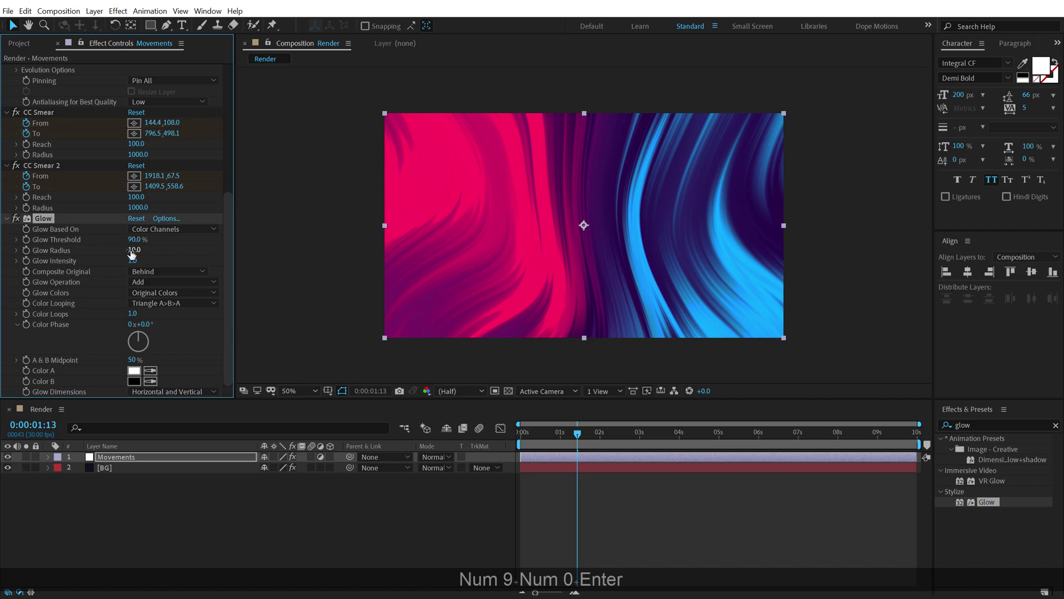
pyautogui.moveTo(136, 250); pyautogui.dragTo(576, 230)
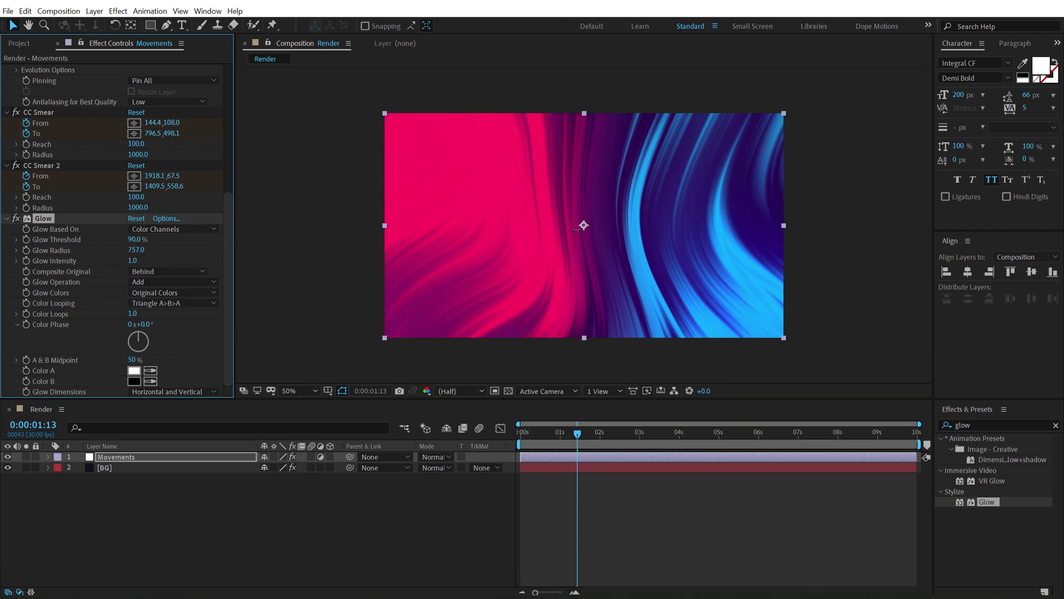
# Set the Glow Intensity to 0.5 and preview the glowing background.
pyautogui.click(136, 261)
pyautogui.write('.3')
pyautogui.press('Return')
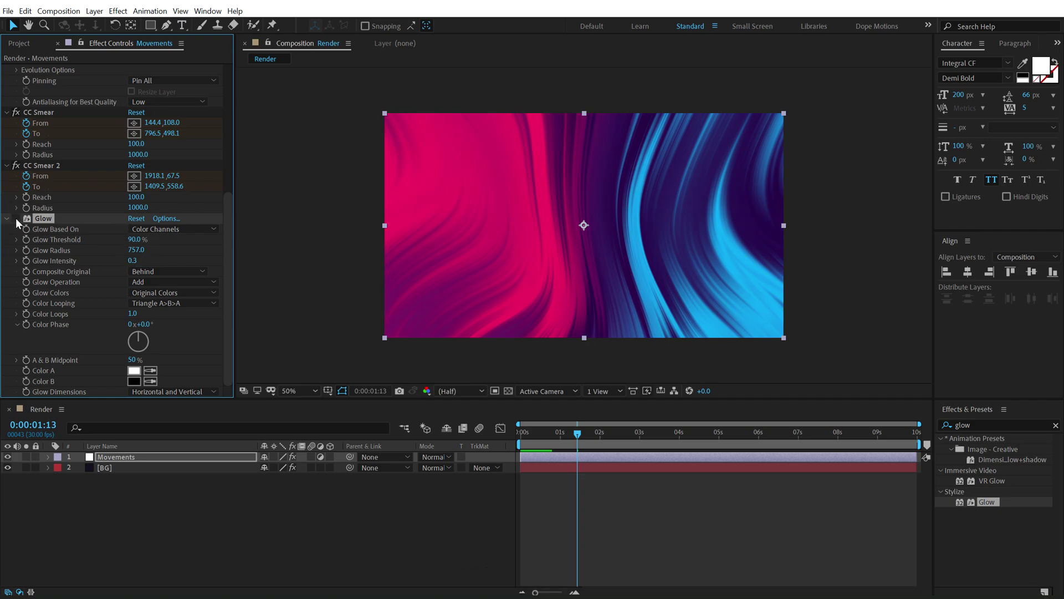
pyautogui.click(133, 261)
pyautogui.write('.5')
pyautogui.press('Return')
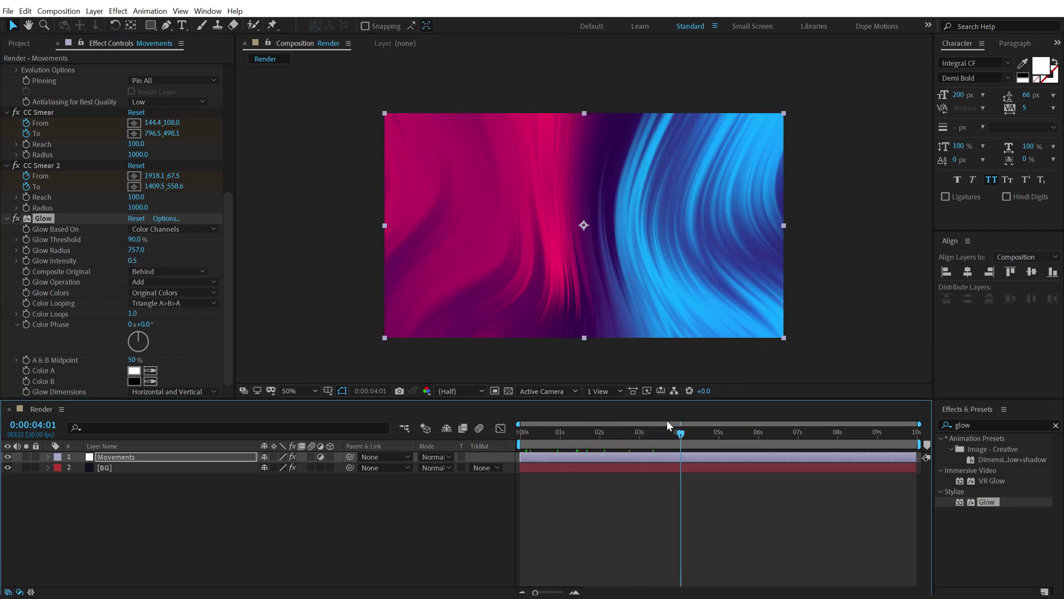
pyautogui.press('.')
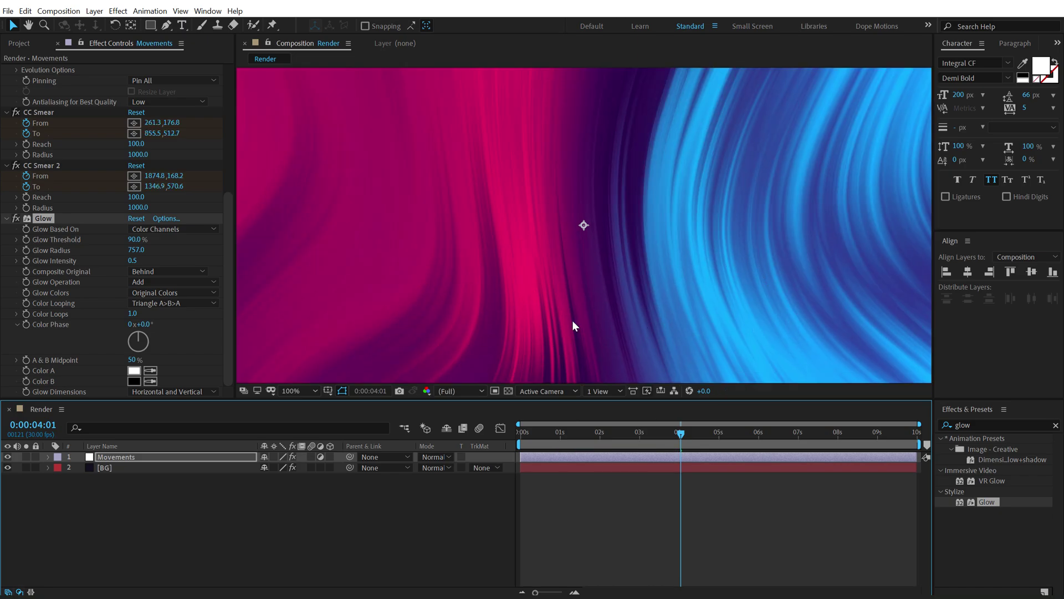
pyautogui.click(377, 530)
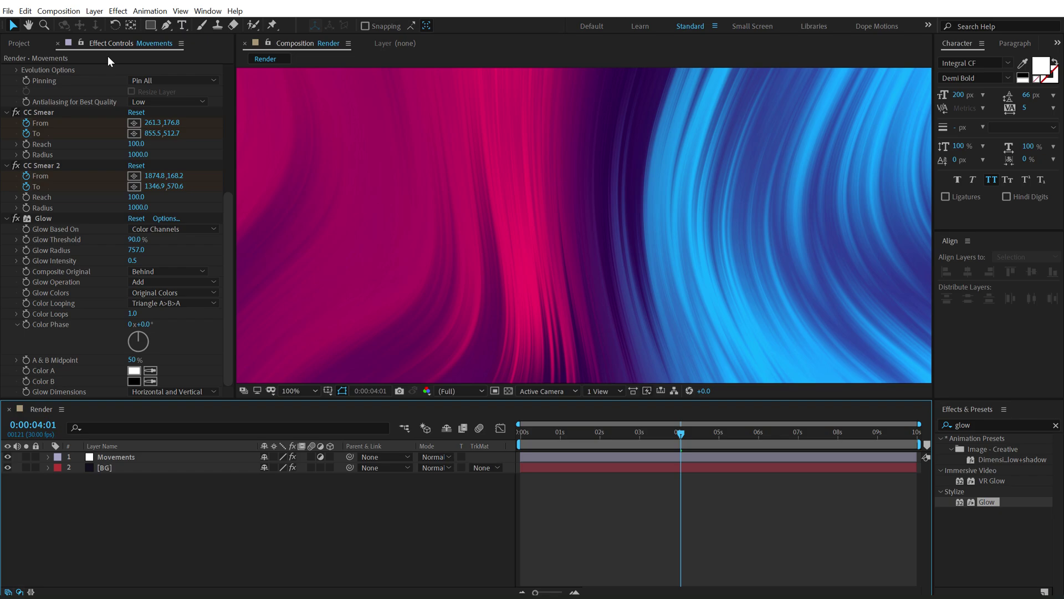
# Create a text layer in the composition reading 'GRADIENTS' in capitals.
pyautogui.click(181, 26)
pyautogui.click(482, 242)
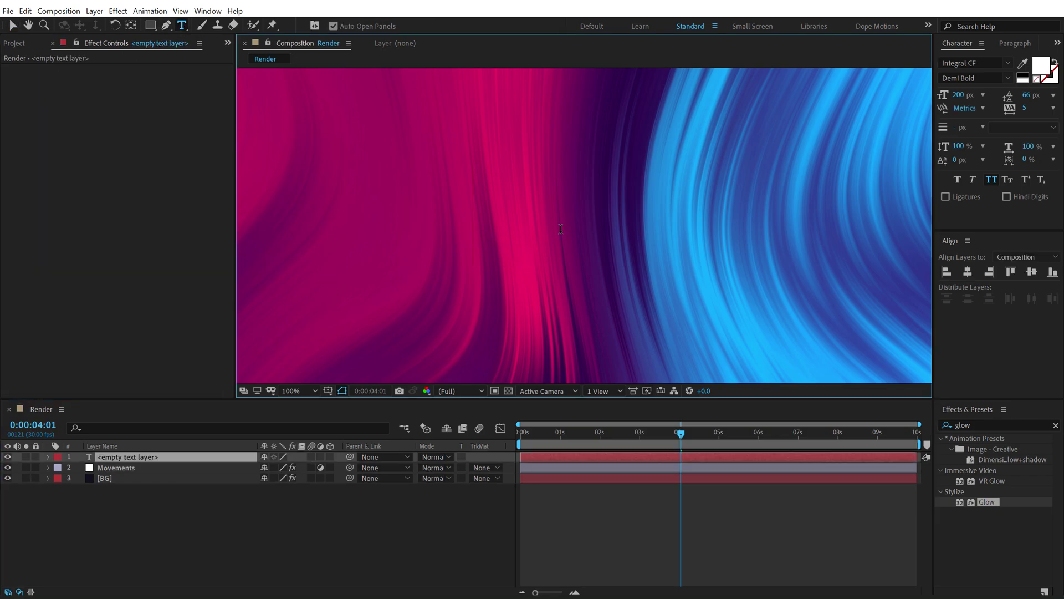
pyautogui.press('capslock')
pyautogui.write('GRADI')
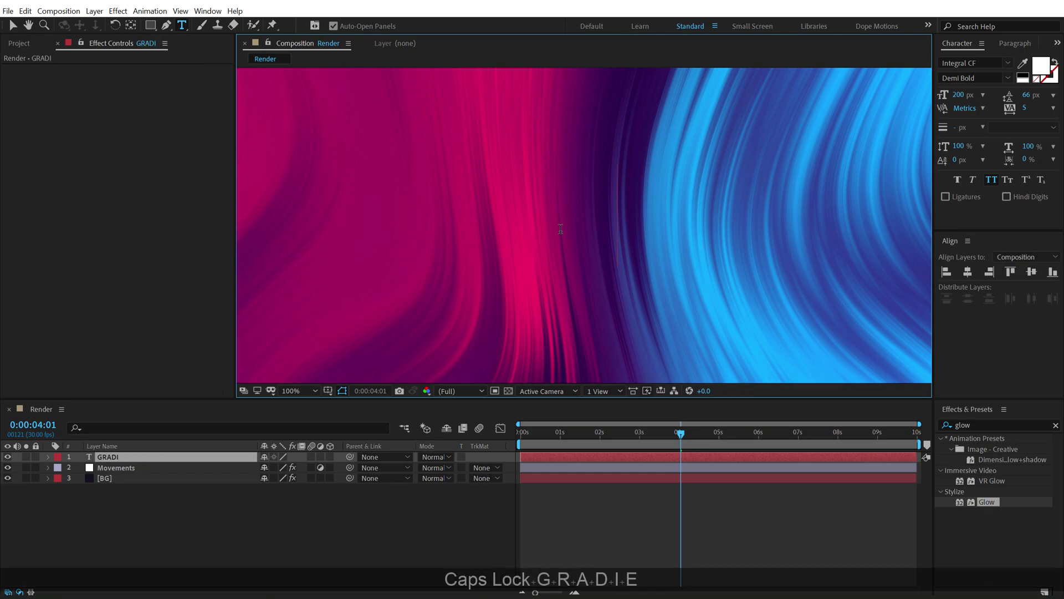
pyautogui.write('ENTS')
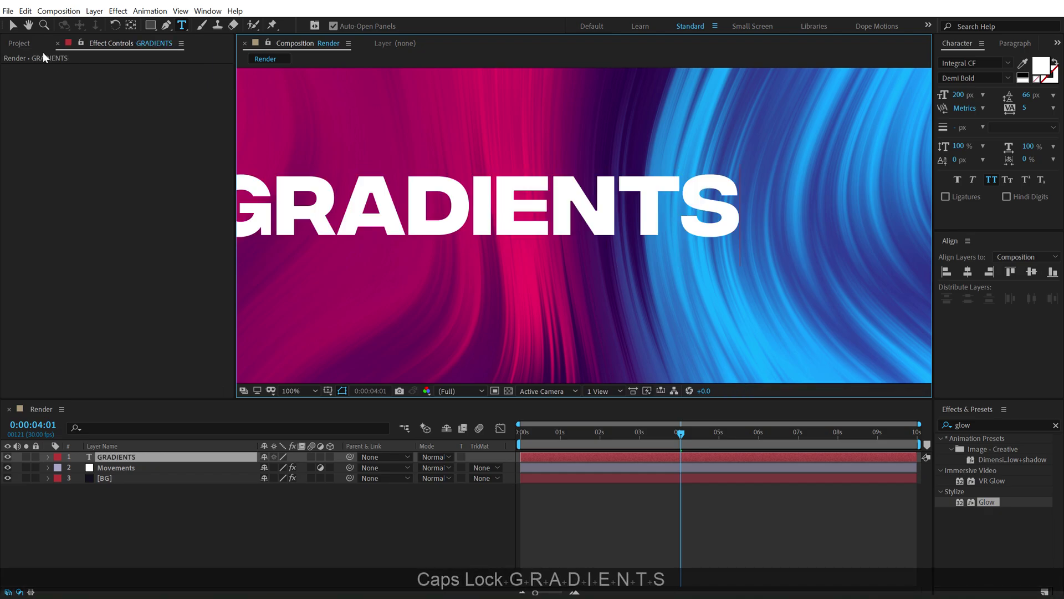
pyautogui.click(15, 29)
# Centre the GRADIENTS title horizontally and vertically in the composition.
pyautogui.click(968, 272)
pyautogui.click(1032, 272)
pyautogui.click(329, 497)
pyautogui.press('capslock')
pyautogui.press(',')
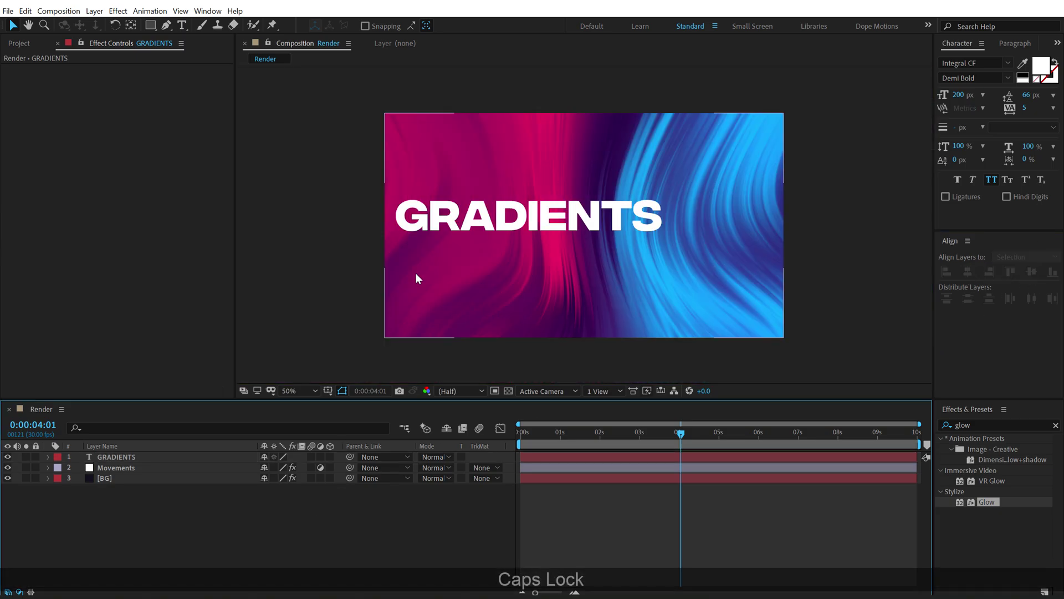
# Shrink the title font to 97 px, re-centre it vertically, and return the playhead to the start.
pyautogui.moveTo(958, 95); pyautogui.dragTo(936, 95)
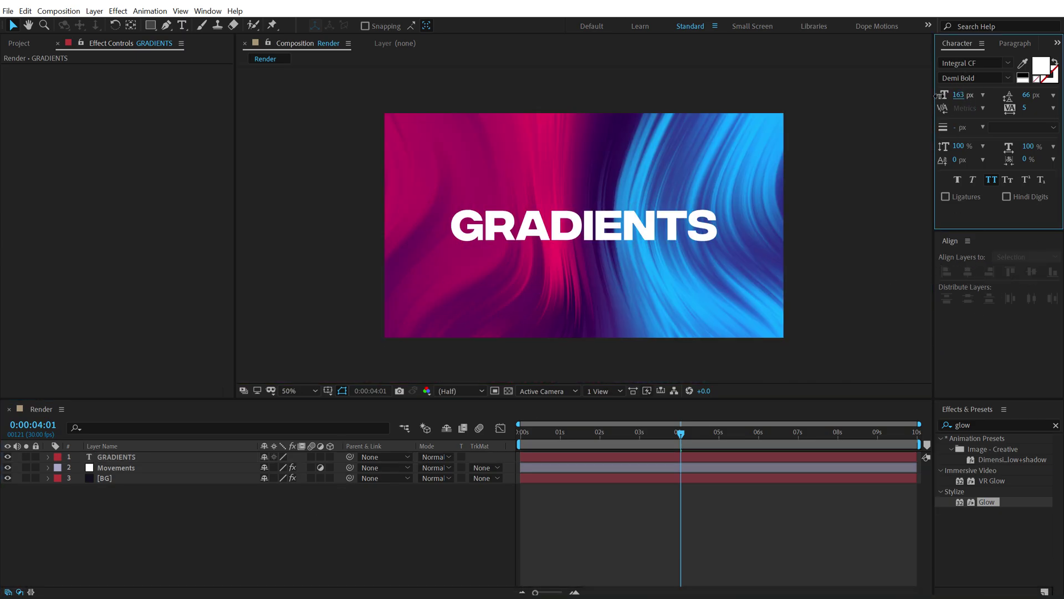
pyautogui.click(141, 457)
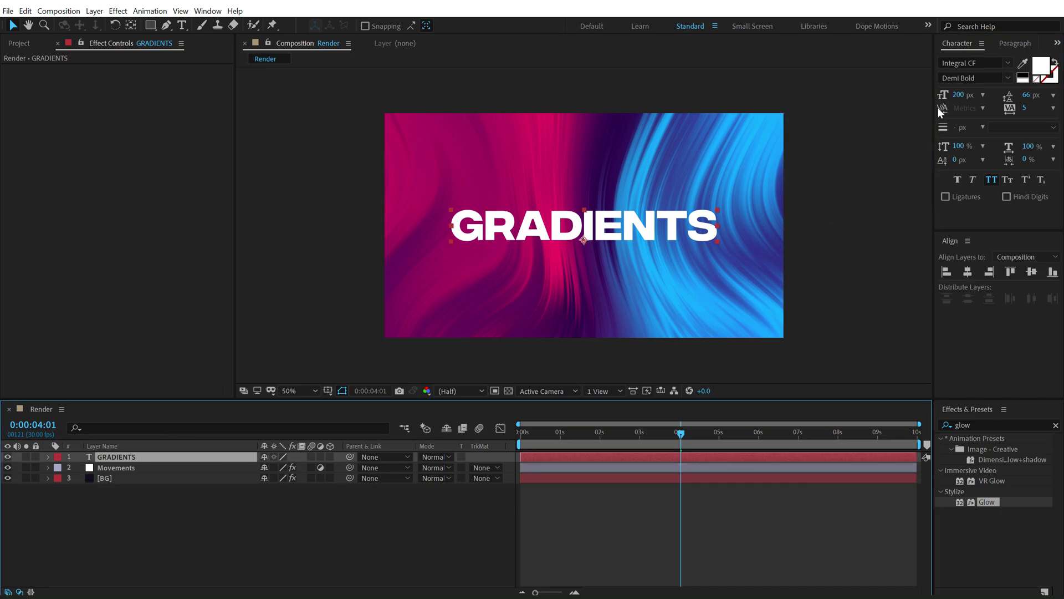
pyautogui.moveTo(958, 95); pyautogui.dragTo(905, 105)
pyautogui.click(967, 271)
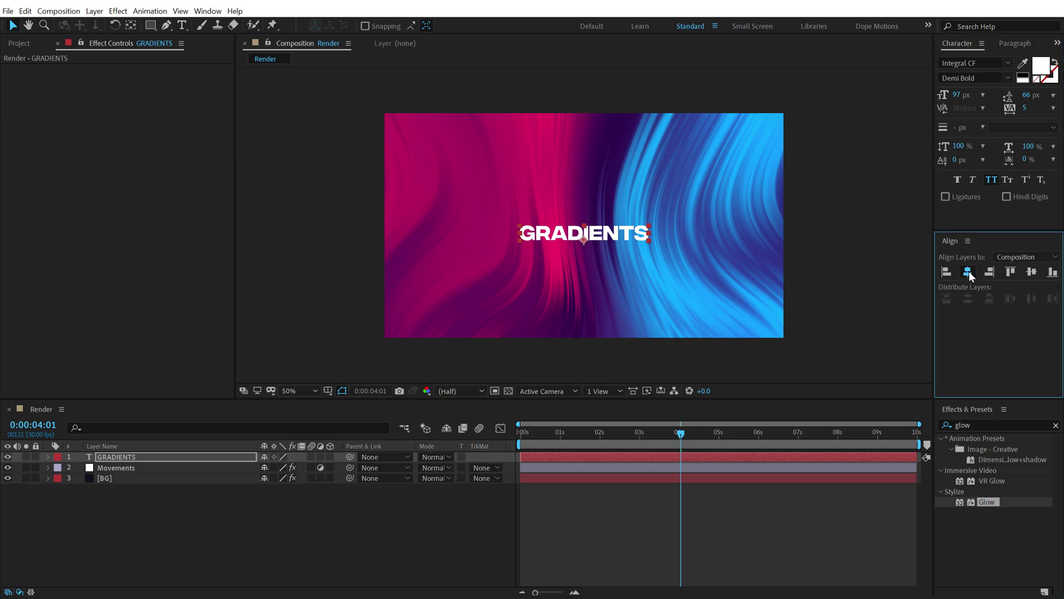
pyautogui.click(1031, 271)
pyautogui.click(192, 519)
pyautogui.moveTo(550, 430); pyautogui.dragTo(474, 436)
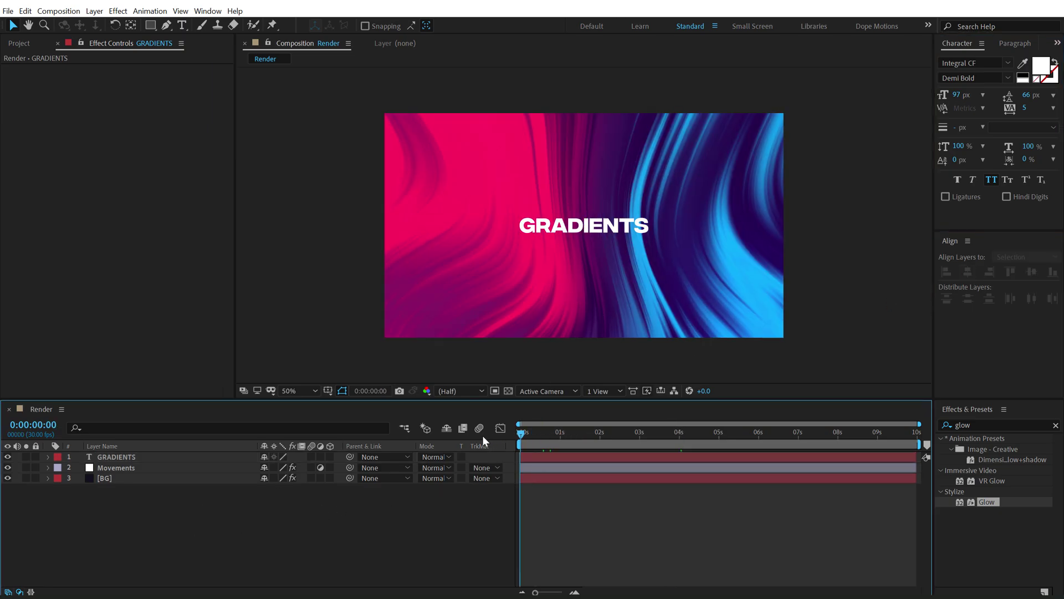
# Preview the Render composition from the start with the GRADIENTS title over the flowing gradient.
pyautogui.press('space')
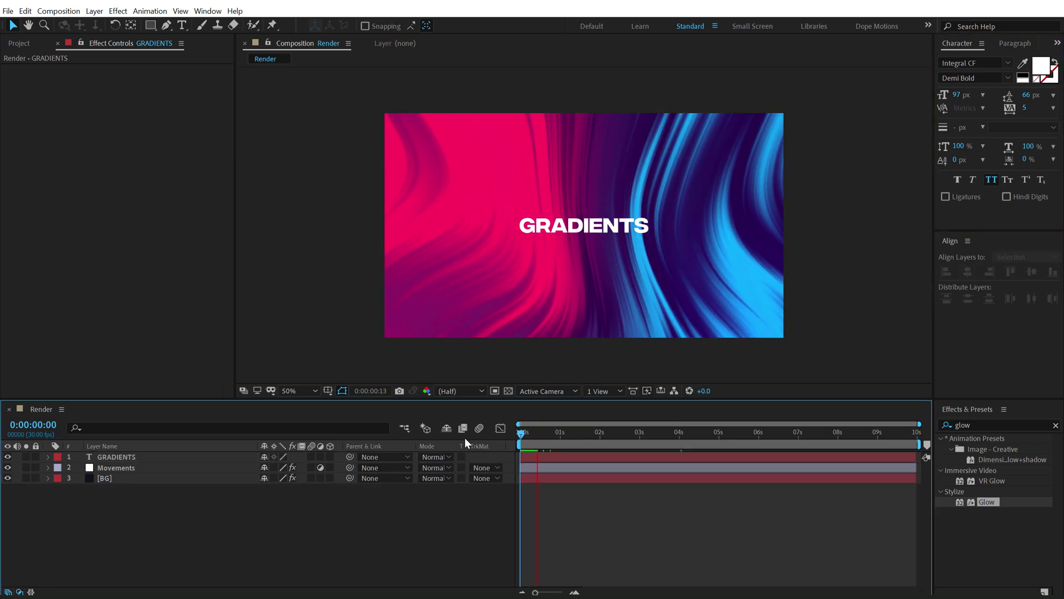